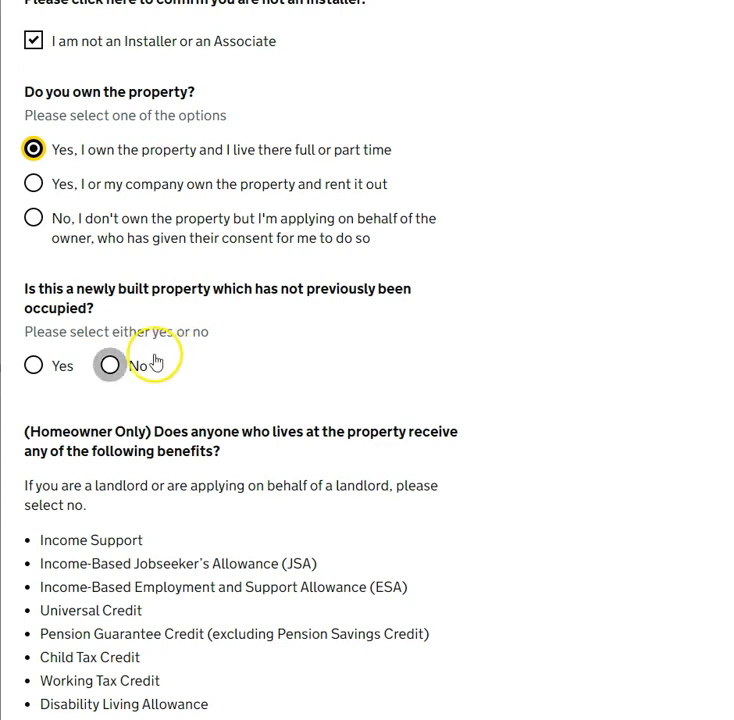
Answer No to the newly built property question
click(110, 365)
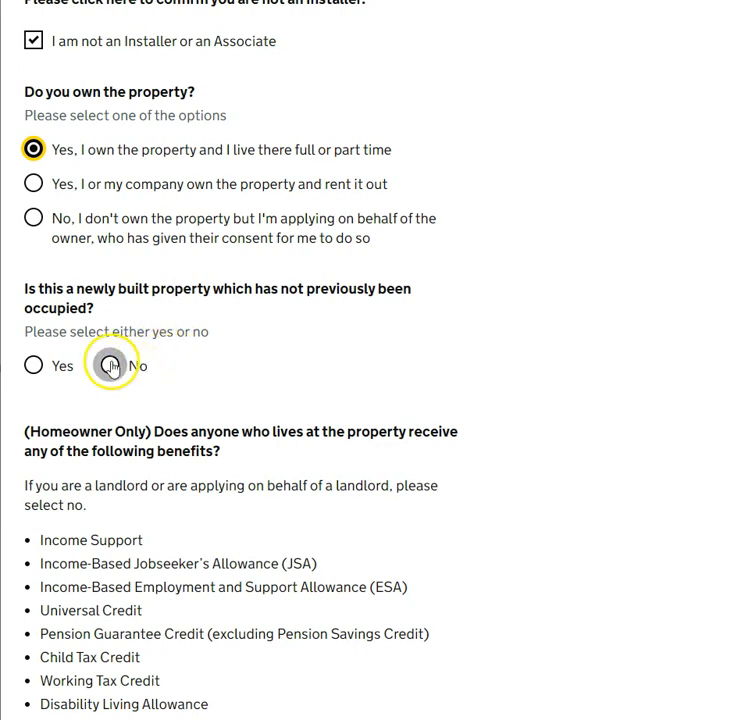
scroll(200, 388, down, 3)
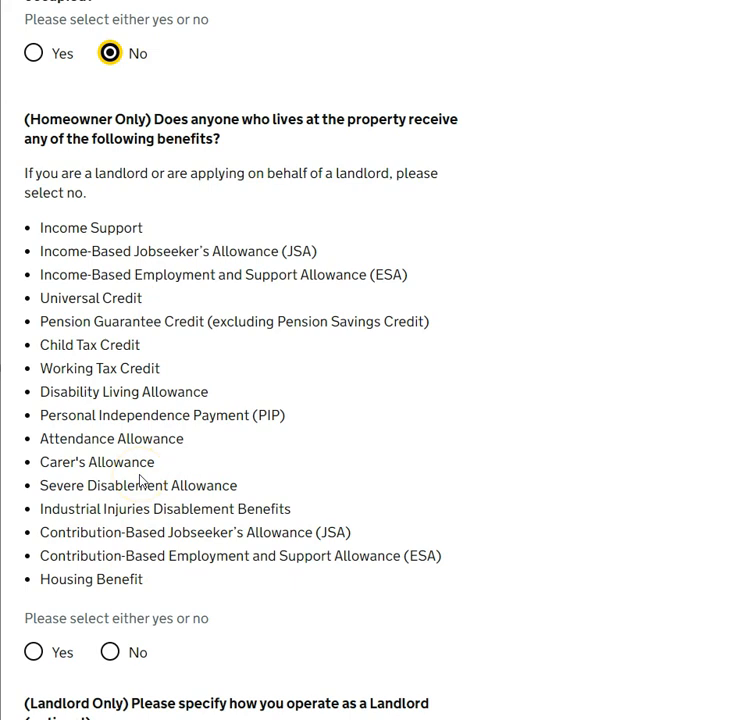
Answer No to both the household benefits question and the LAD support question
scroll(183, 326, down, 3)
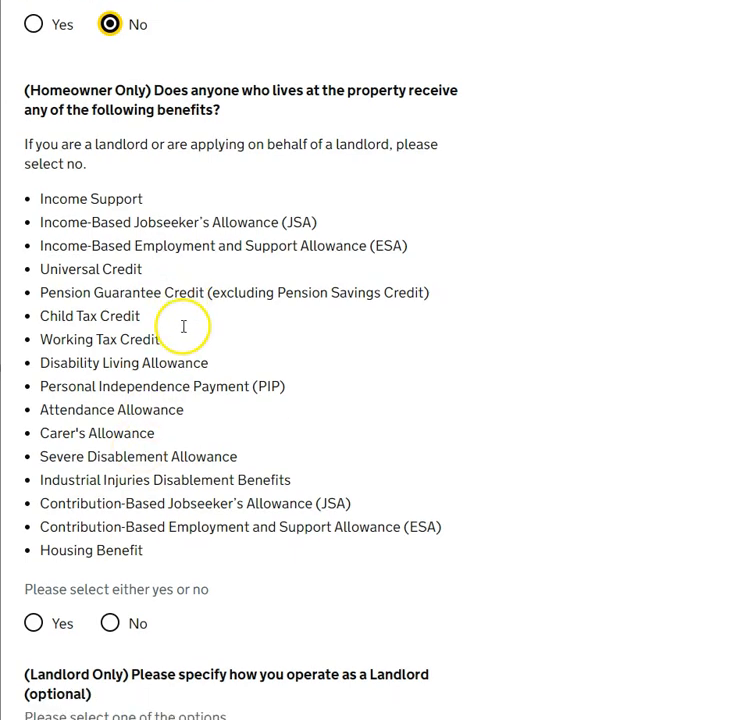
click(110, 418)
scroll(188, 336, down, 4)
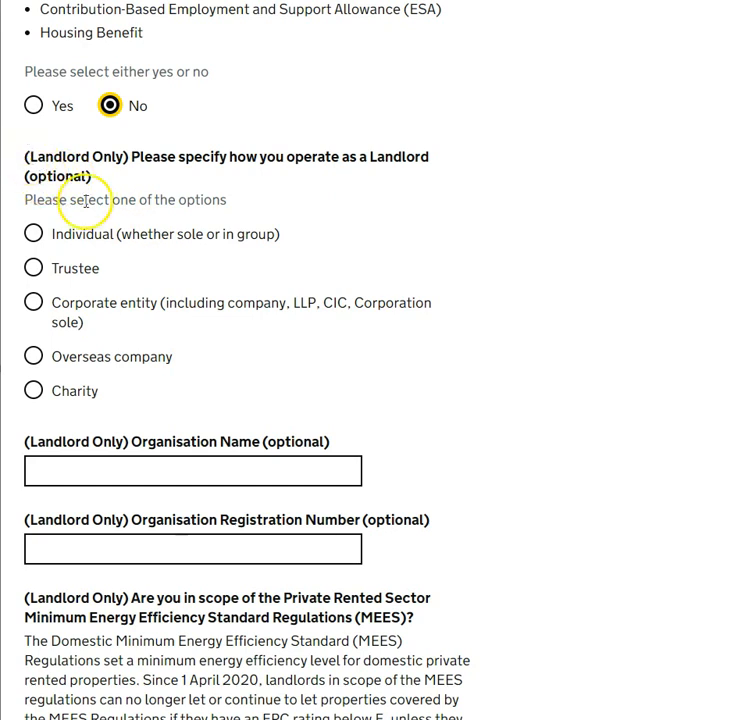
scroll(102, 151, down, 5)
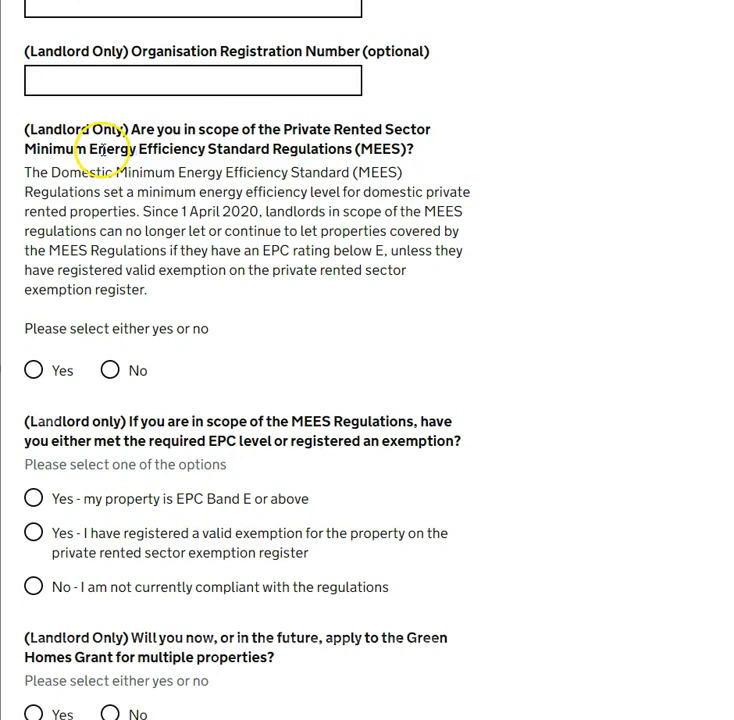
scroll(104, 228, down, 1)
scroll(104, 228, down, 5)
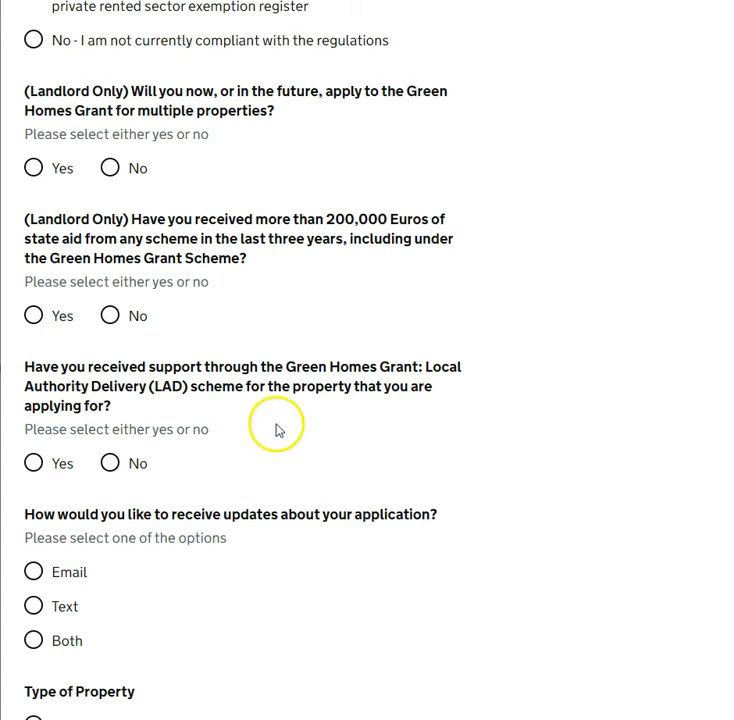
click(110, 464)
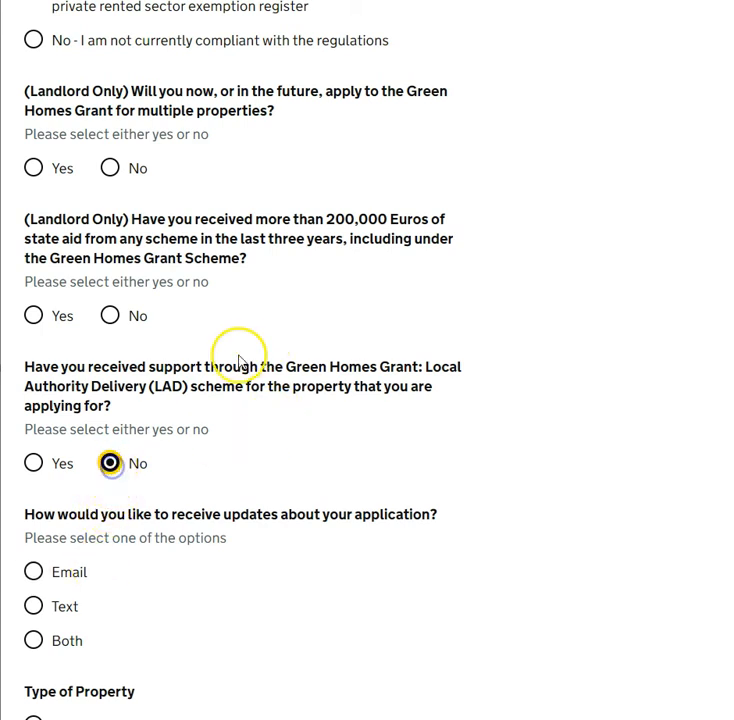
scroll(238, 360, down, 3)
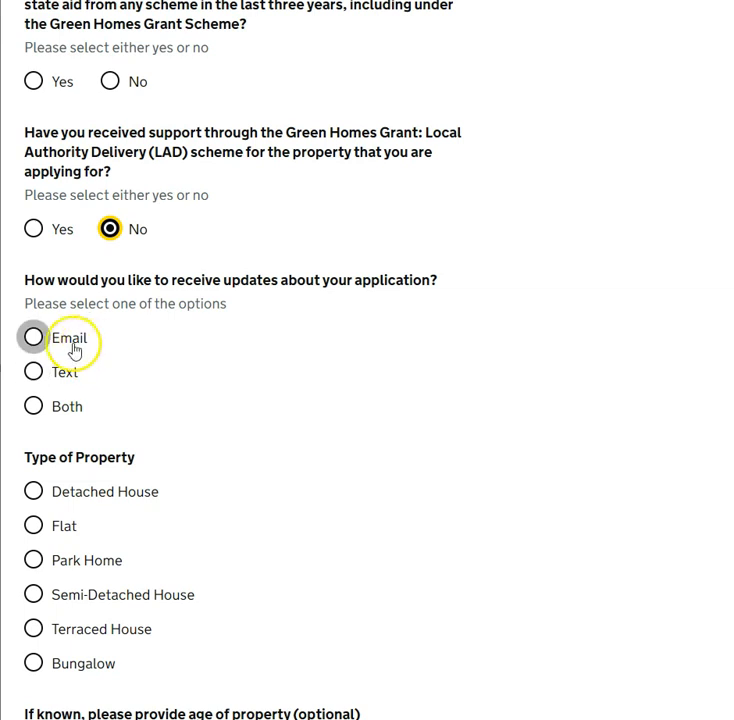
Choose Both for application updates and set the property type to Semi-Detached House
click(33, 406)
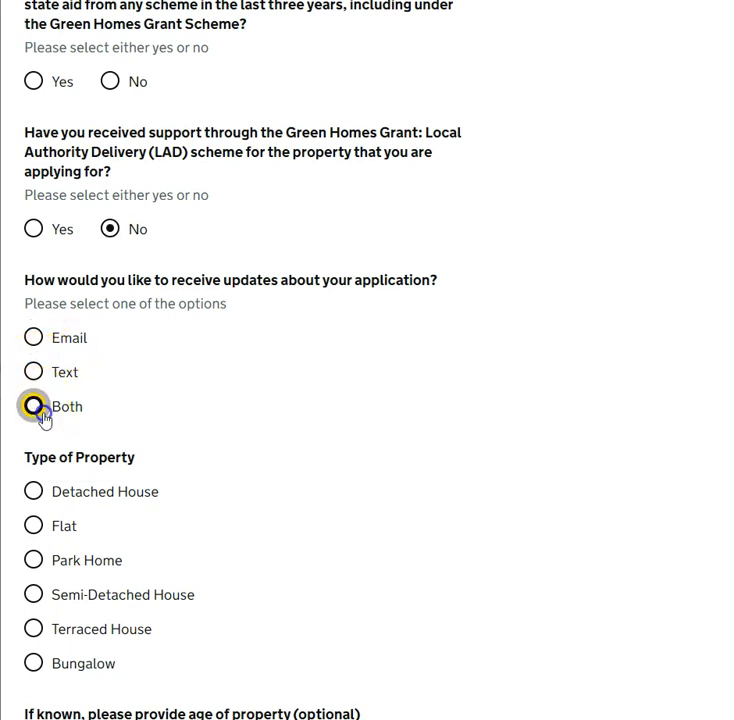
scroll(192, 350, down, 1)
scroll(193, 351, down, 3)
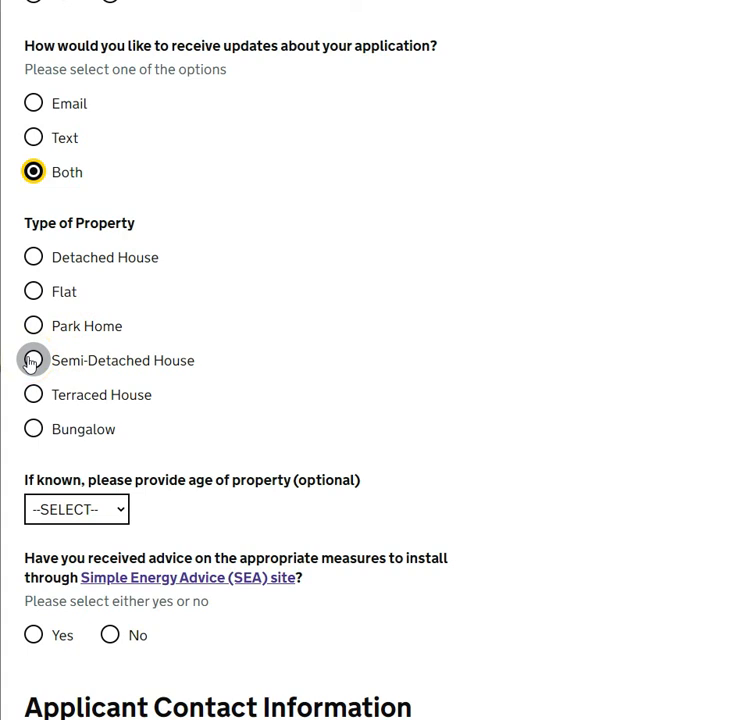
click(32, 361)
Set the property's age range to 1967-1975
scroll(172, 295, down, 4)
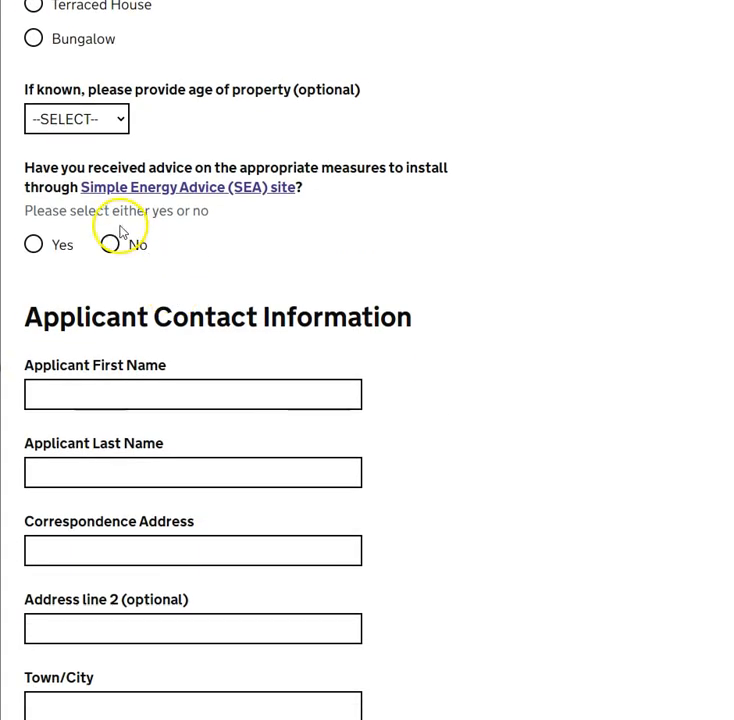
scroll(137, 286, up, 2)
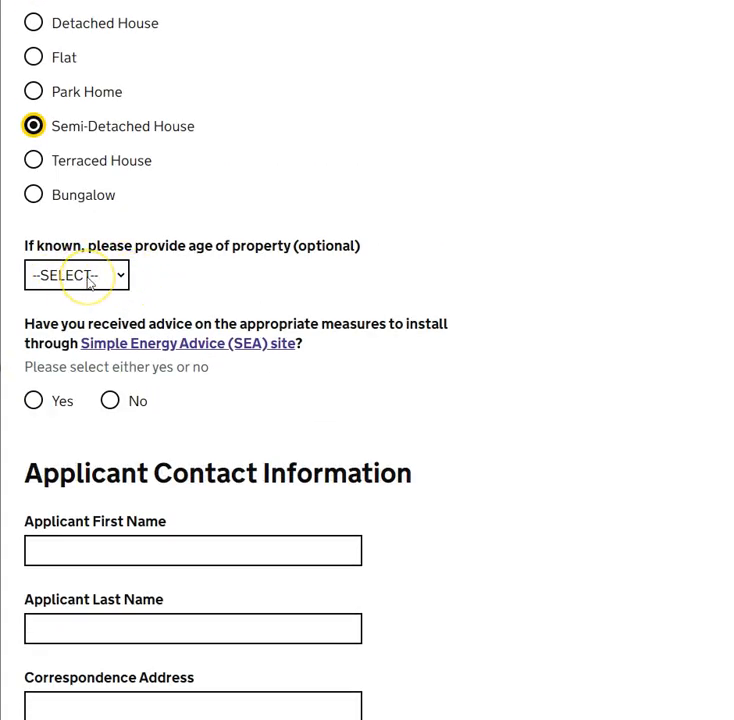
click(89, 280)
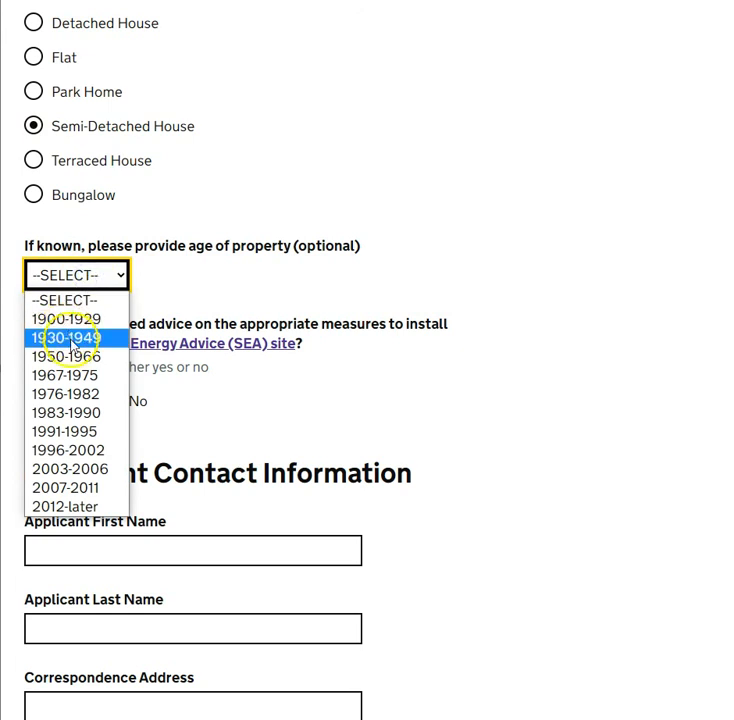
click(88, 378)
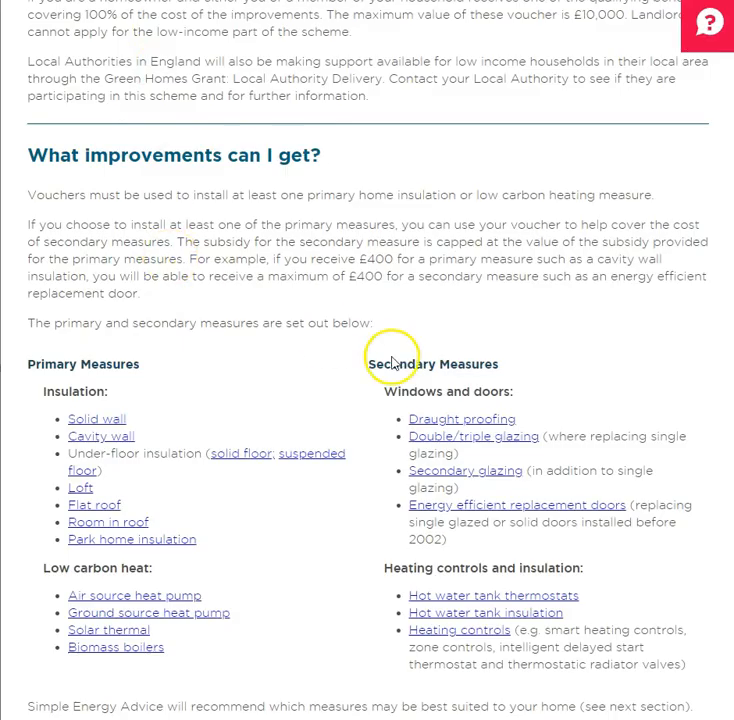
Answer Yes to having received Simple Energy Advice
scroll(354, 274, up, 4)
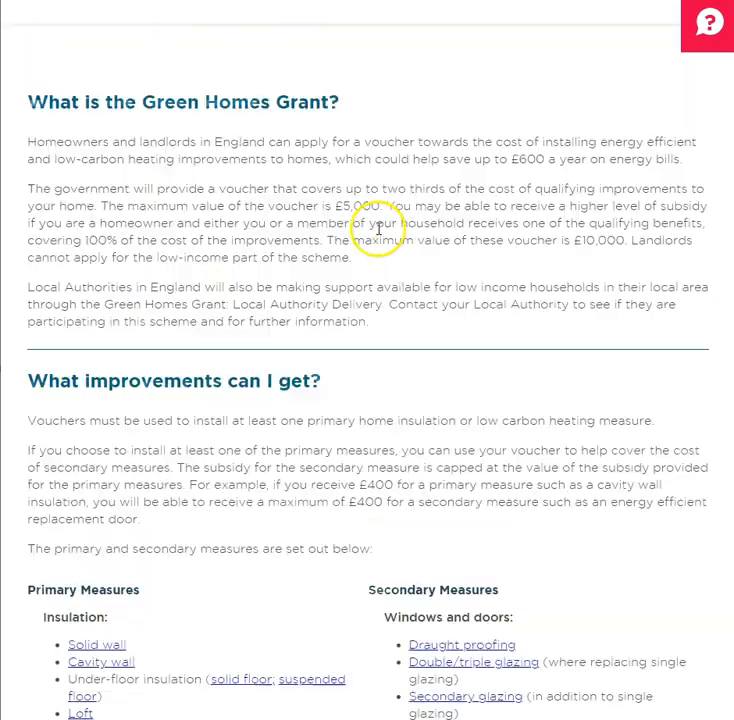
scroll(379, 233, down, 4)
scroll(380, 234, down, 5)
scroll(370, 259, up, 3)
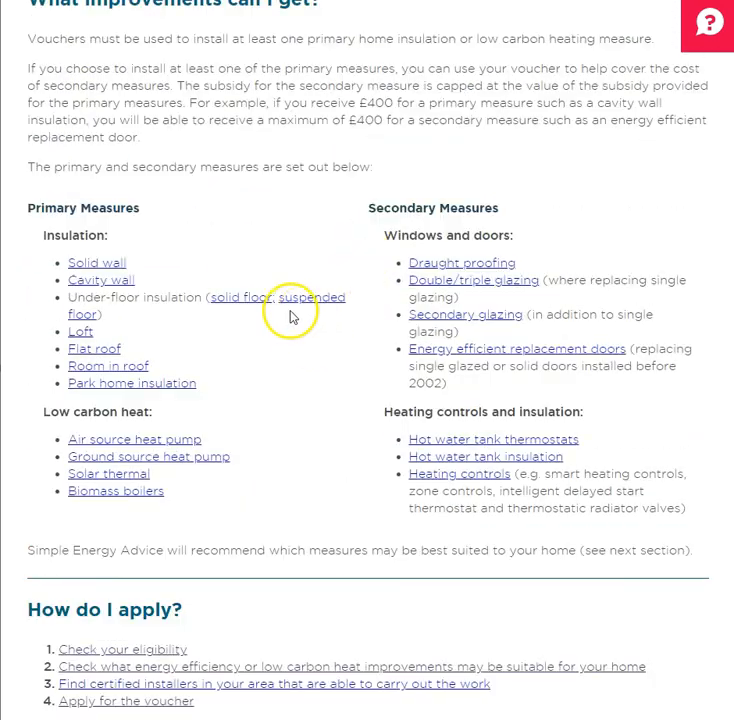
scroll(292, 314, up, 2)
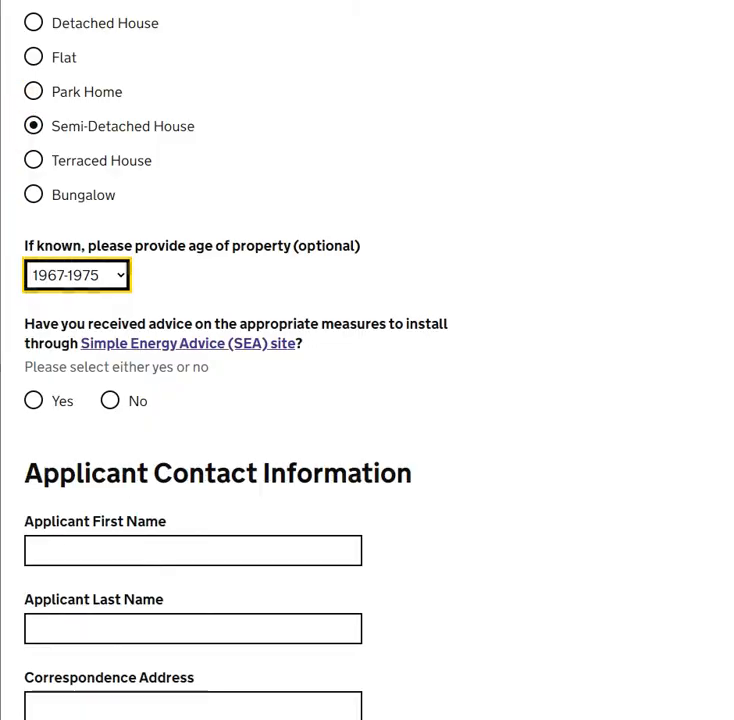
scroll(40, 340, down, 1)
click(40, 330)
scroll(470, 325, down, 3)
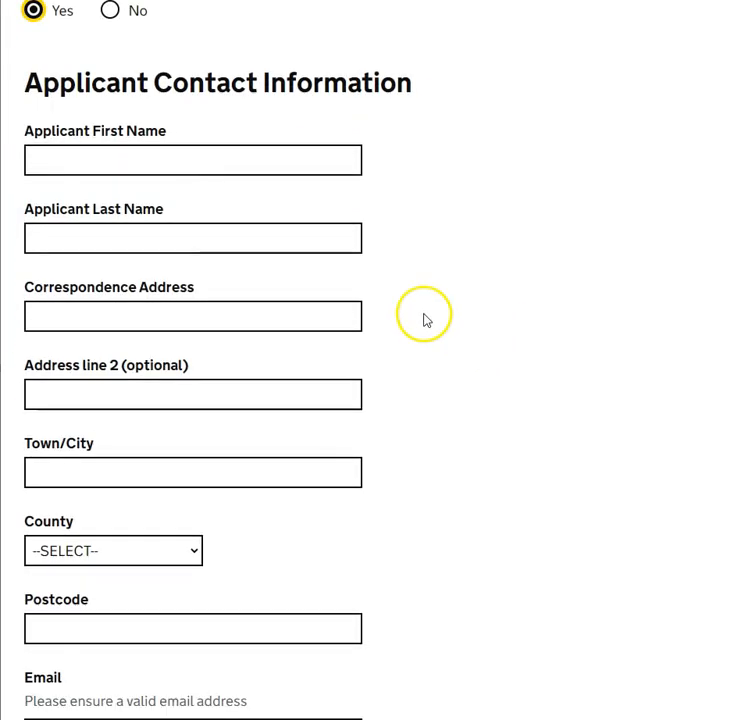
Enter the applicant's first name, last name and first address line
click(329, 175)
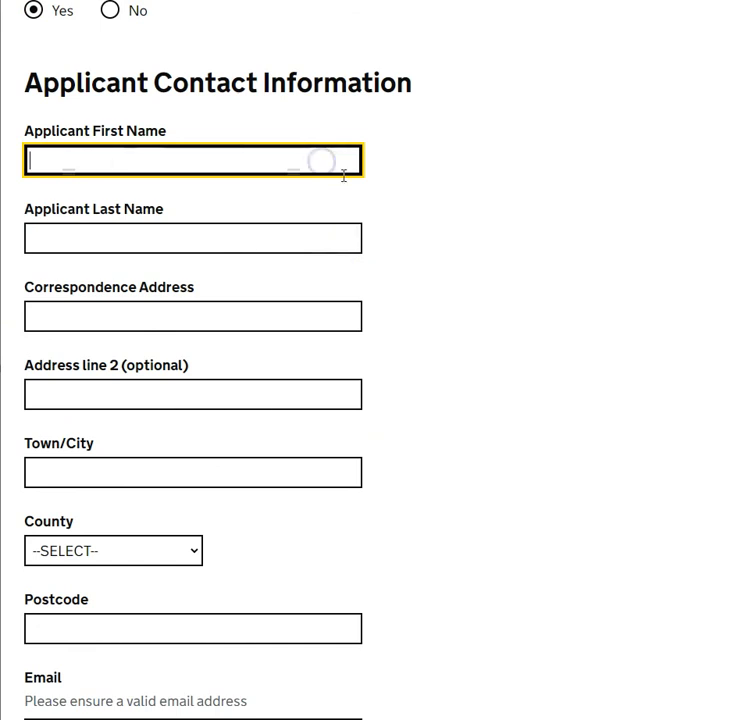
text(Joe)
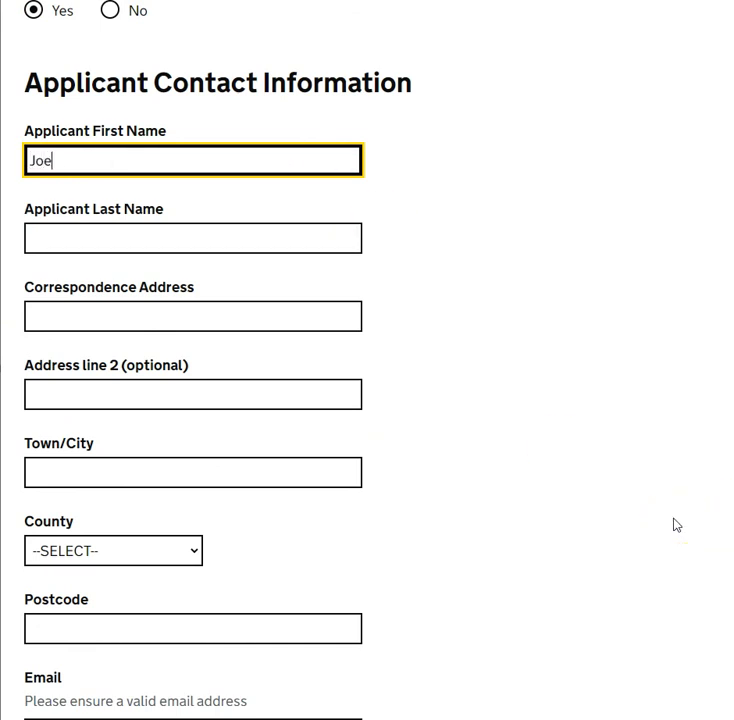
key(Tab)
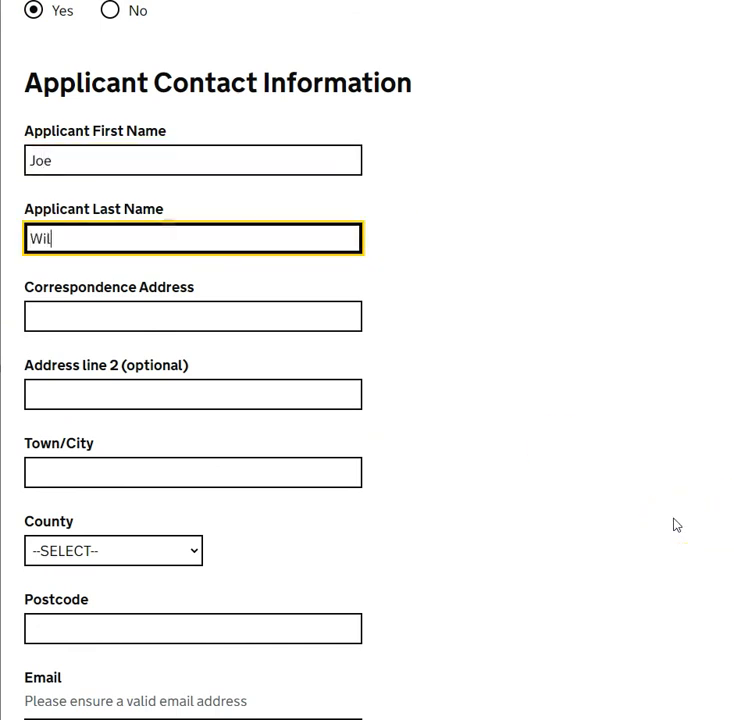
key(Tab)
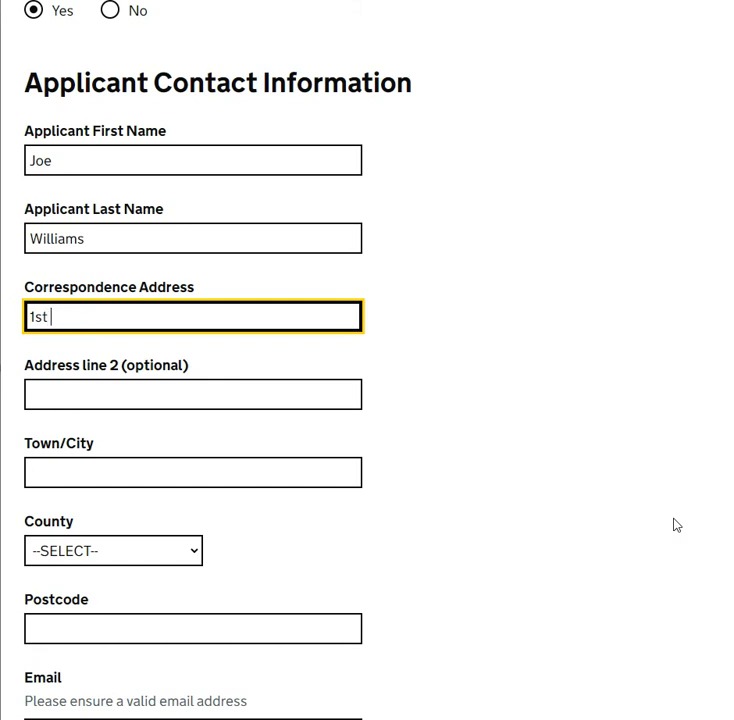
text(1st Line Address)
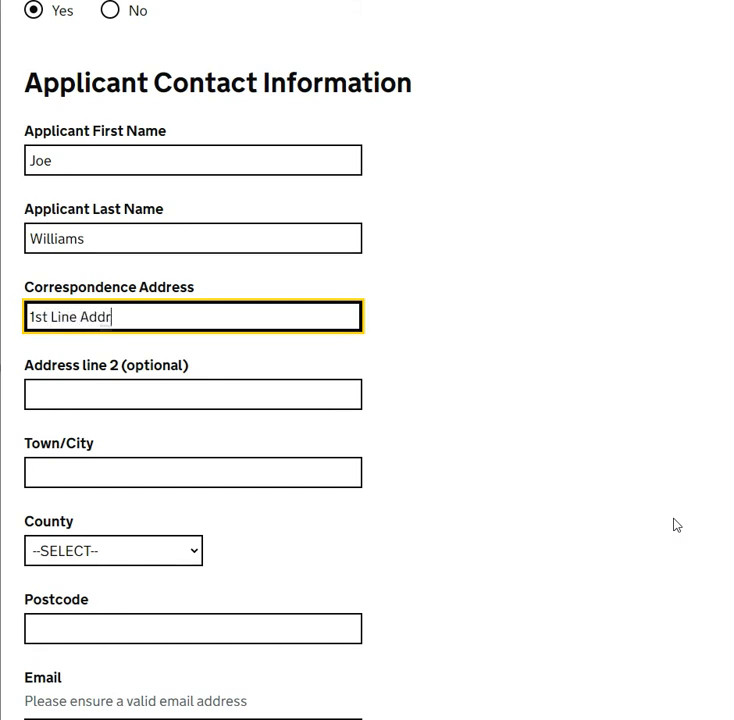
Fill in the applicant's town, choose their county and enter the postcode
click(131, 476)
text(Harold Wood)
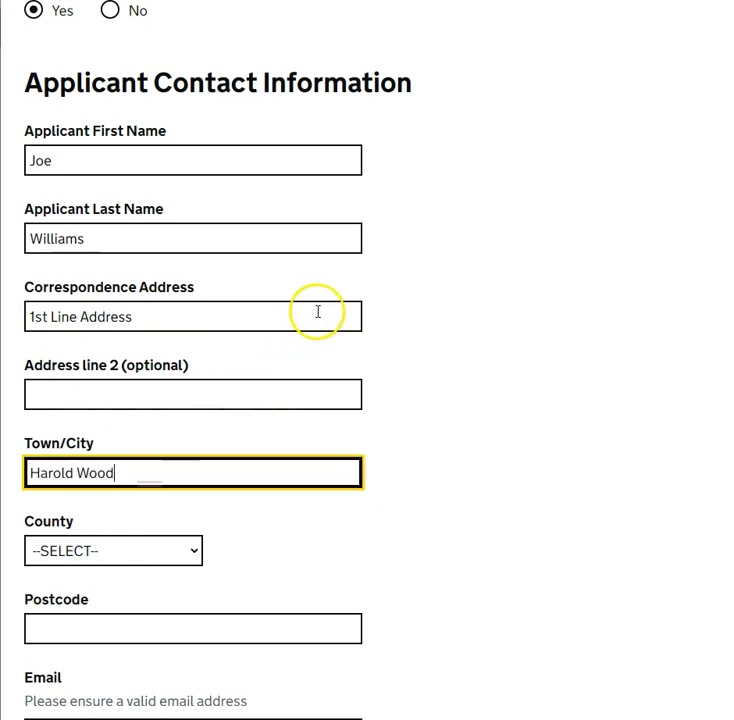
scroll(320, 335, down, 2)
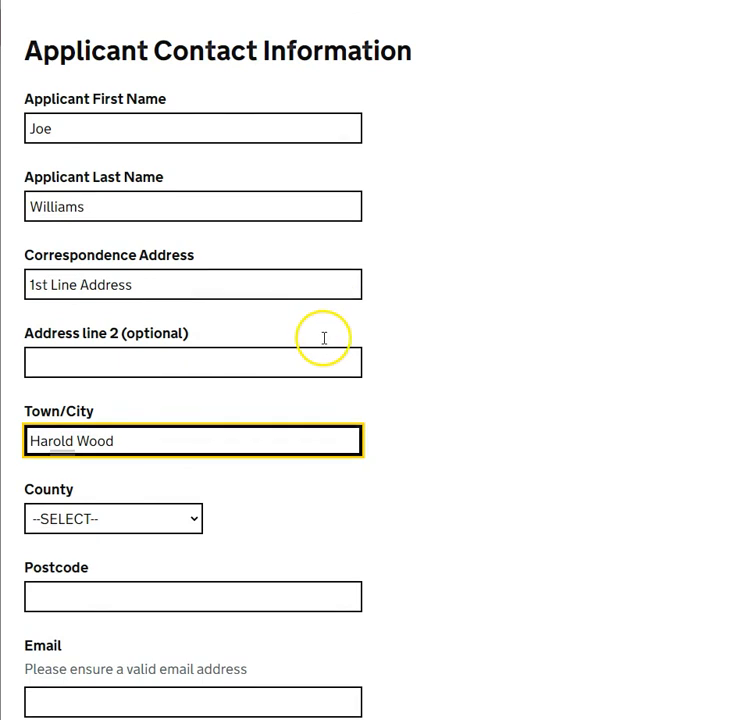
scroll(120, 505, down, 2)
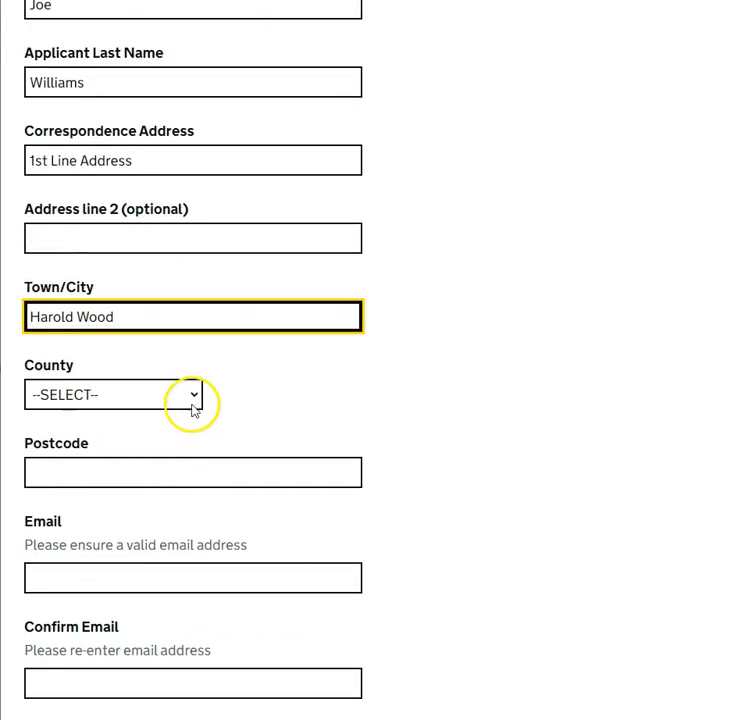
click(188, 397)
scroll(118, 216, down, 1)
click(131, 275)
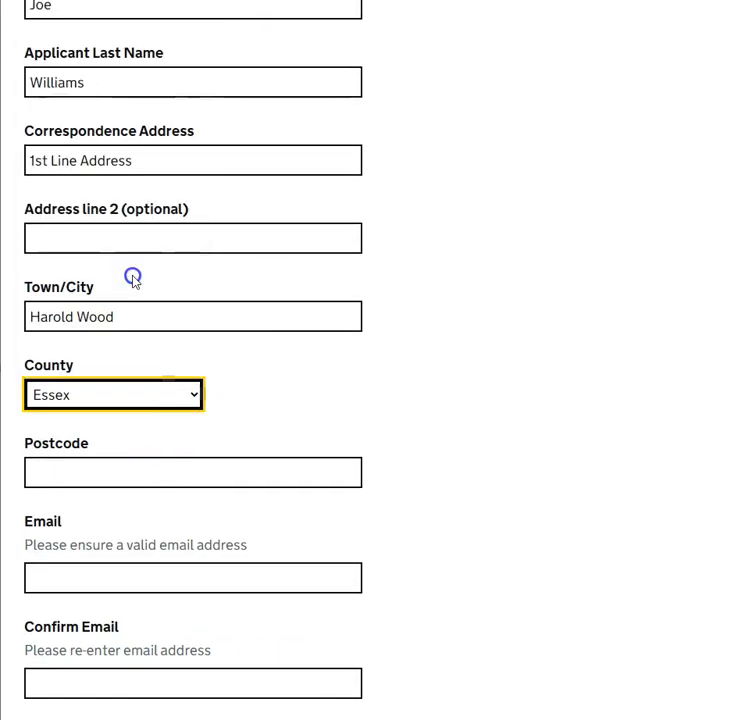
scroll(200, 306, down, 4)
click(234, 314)
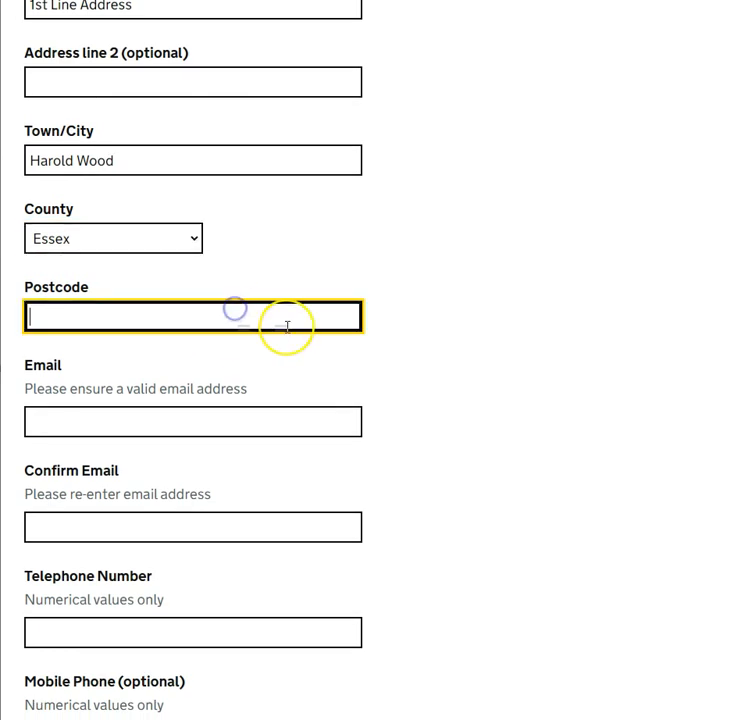
text(RM3 0UA)
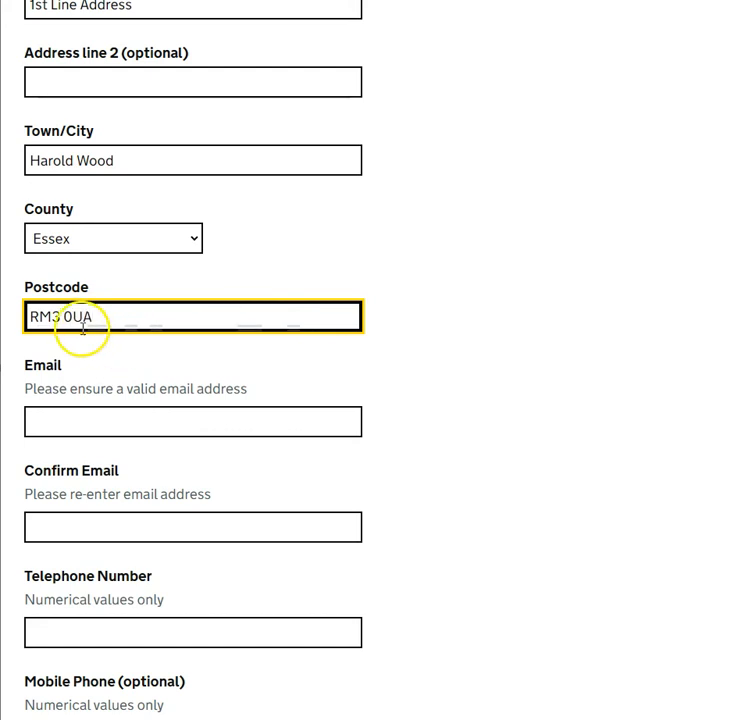
scroll(93, 323, down, 4)
click(168, 263)
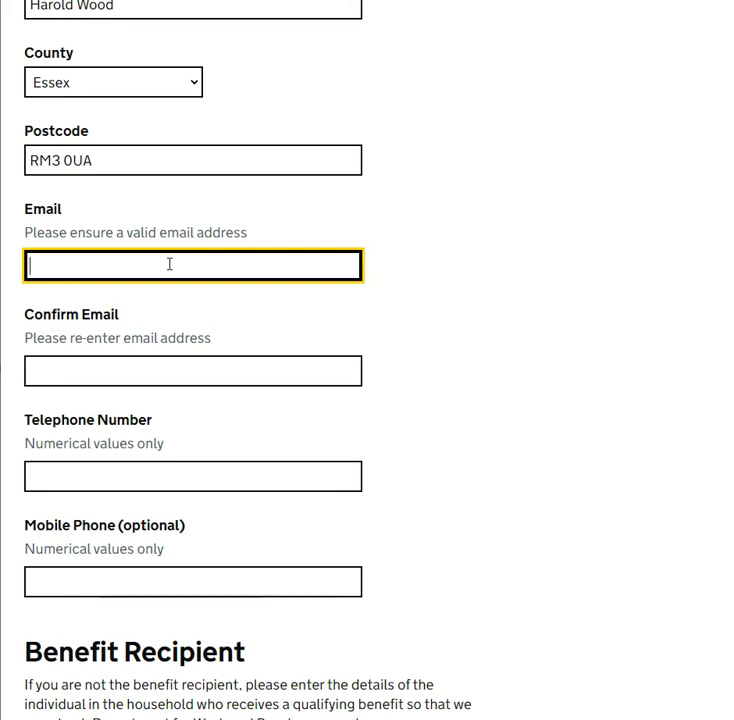
Enter the applicant's email address in both Email and Confirm Email
click(173, 270)
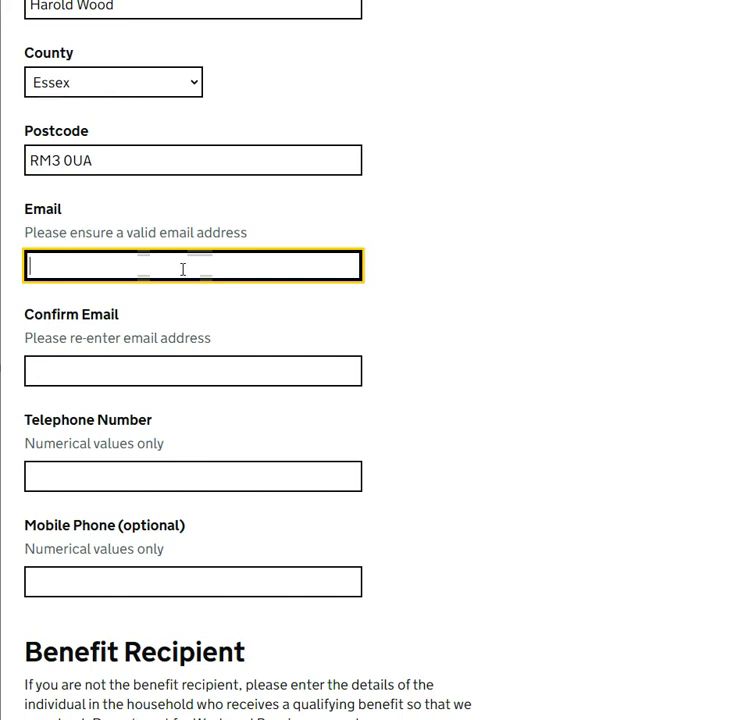
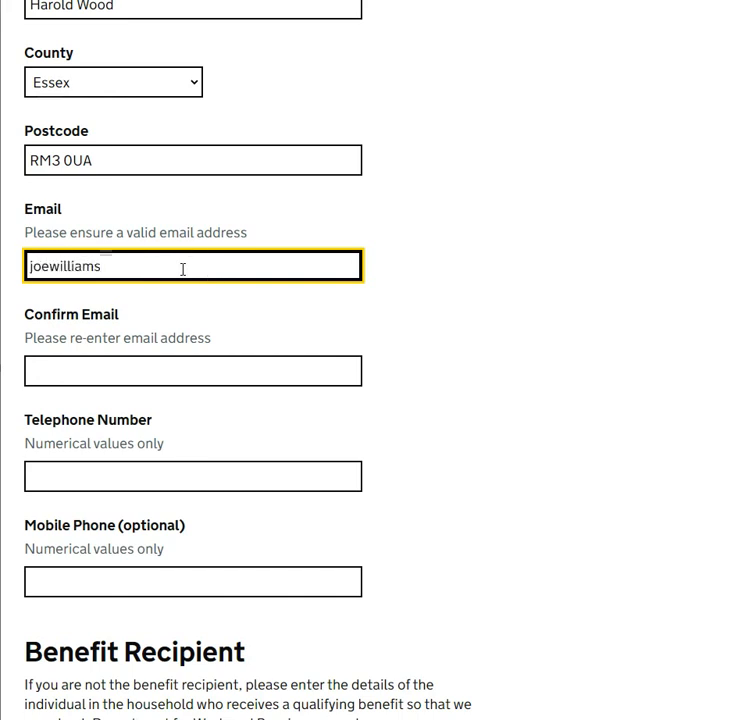
key(Tab)
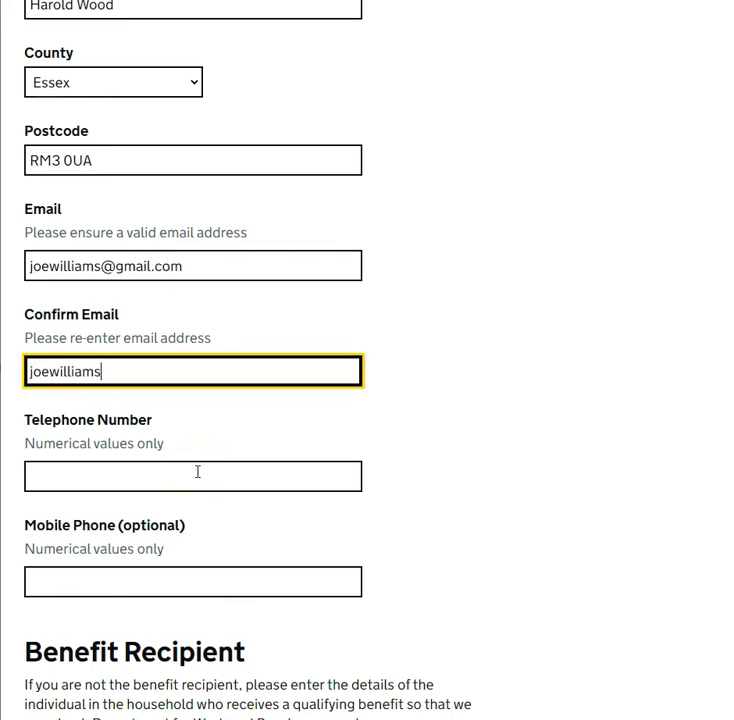
key(Tab)
Enter the applicant's telephone number and mobile phone number
click(274, 486)
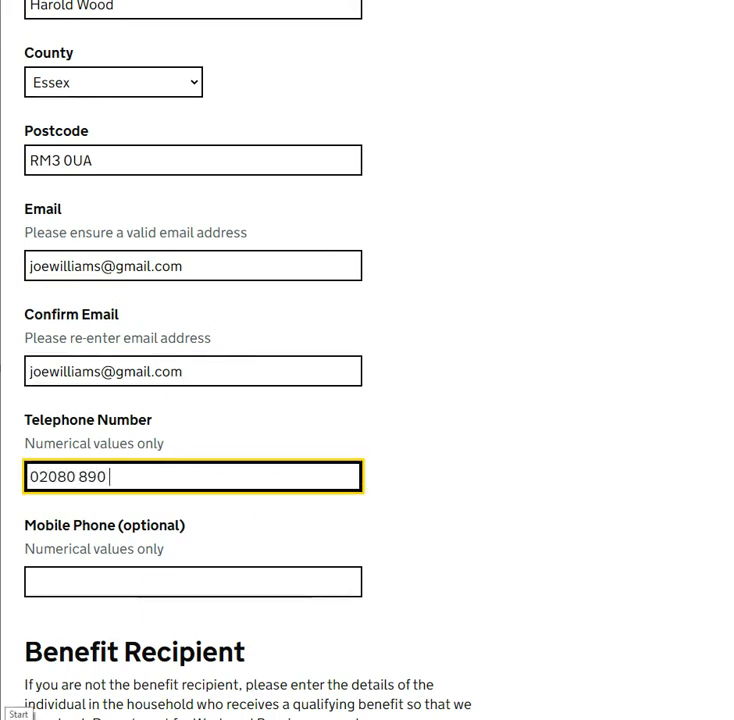
key(Tab)
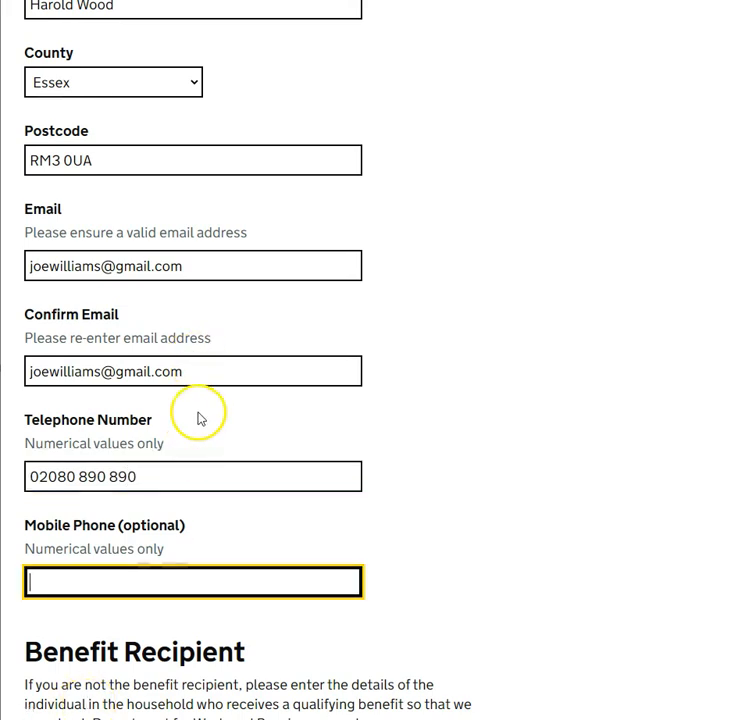
scroll(150, 515, down, 1)
scroll(153, 513, down, 1)
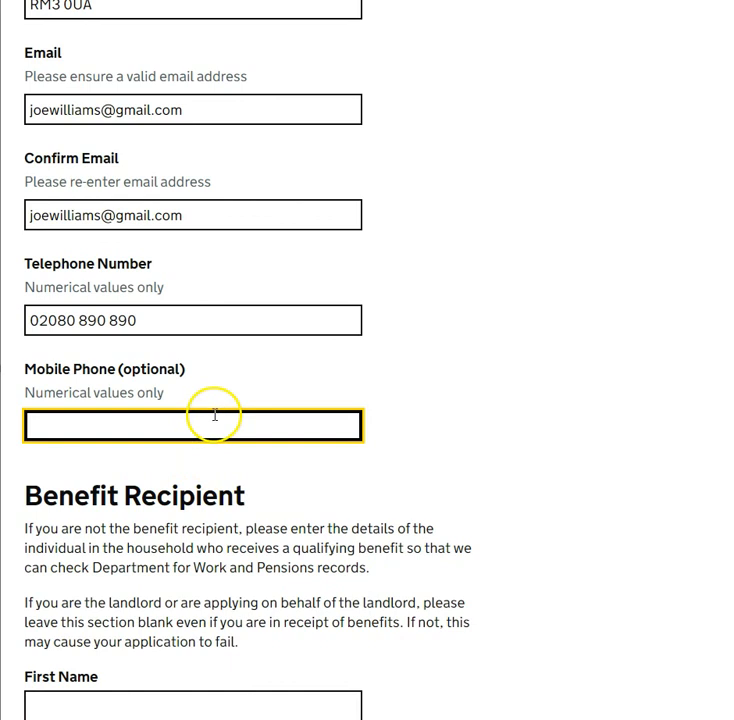
click(139, 406)
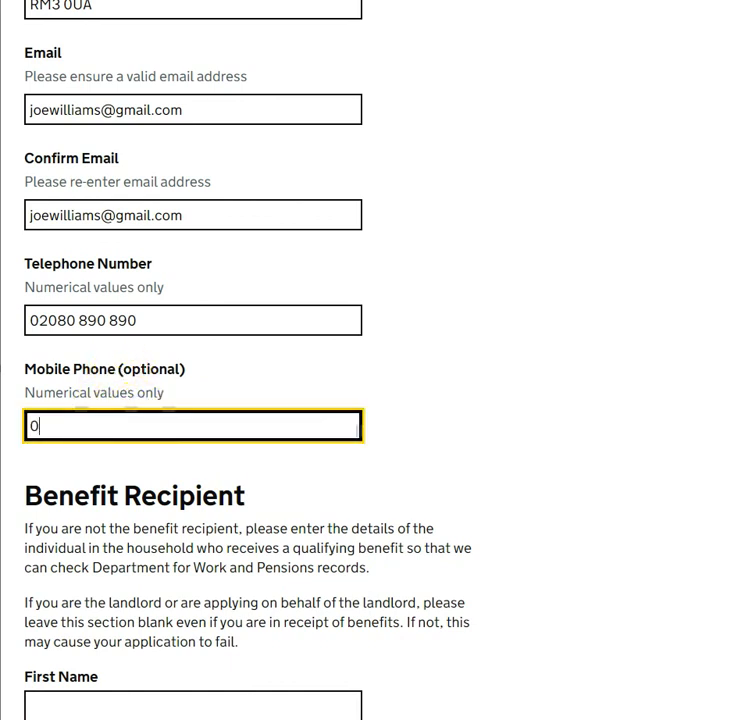
text(000007)
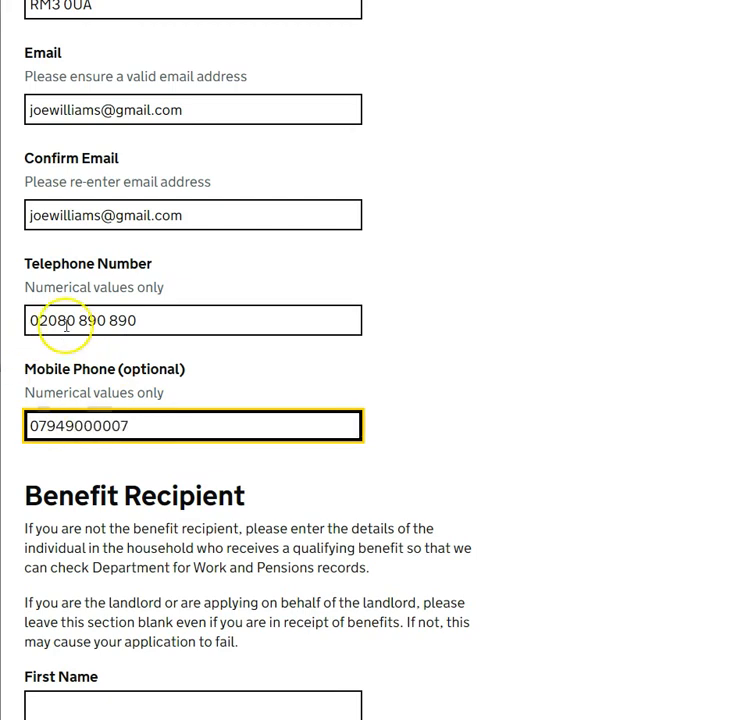
scroll(318, 249, down, 3)
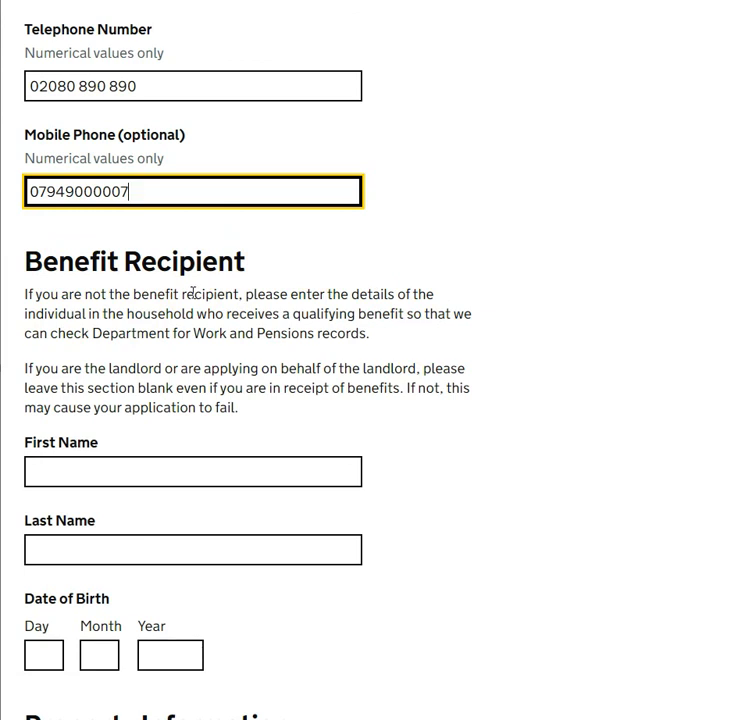
scroll(192, 294, down, 3)
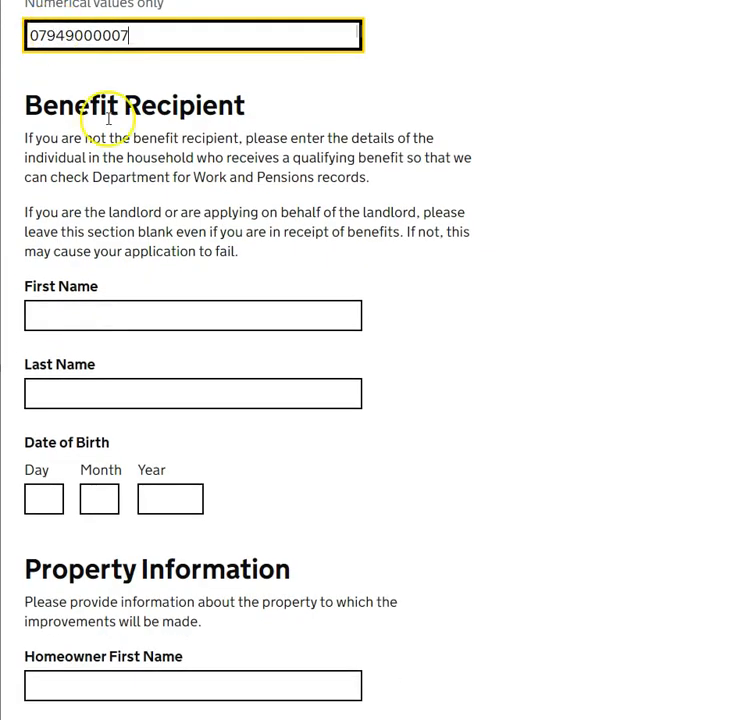
scroll(217, 272, down, 8)
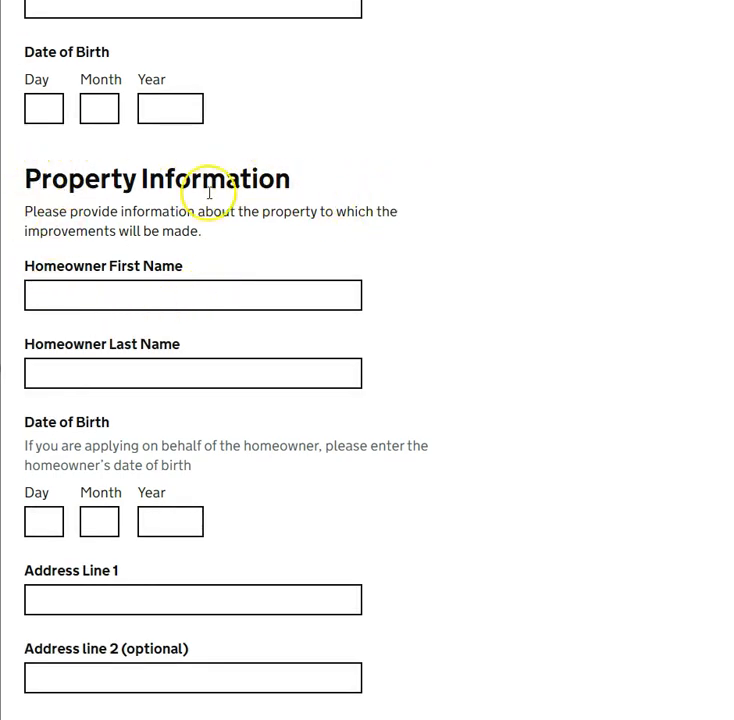
Enter the homeowner's first and last name, date of birth and first address line
scroll(165, 180, down, 2)
scroll(163, 186, down, 1)
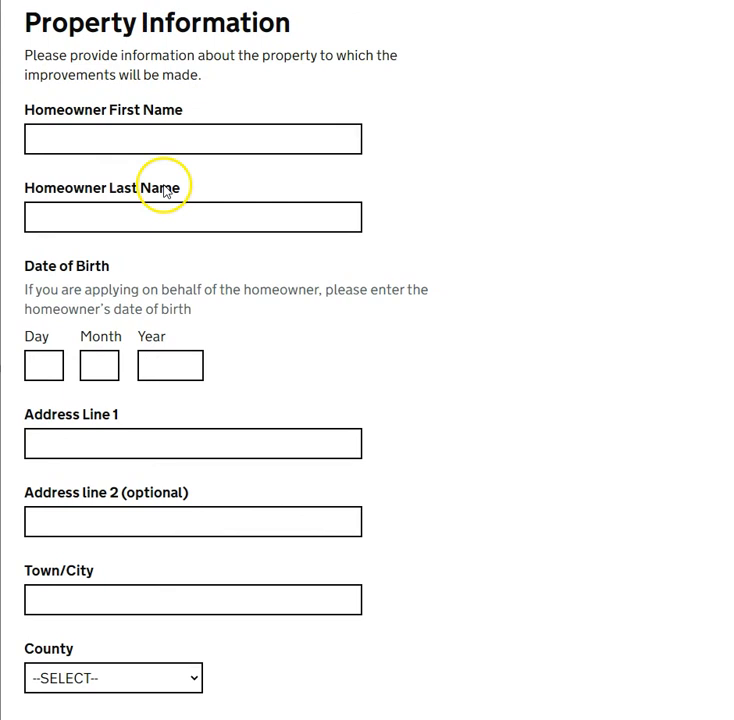
click(176, 135)
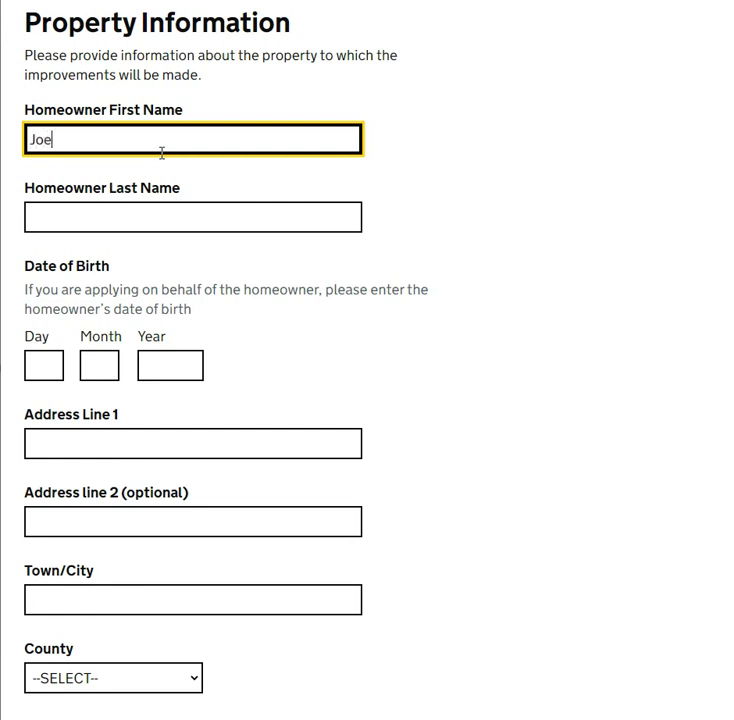
key(Tab)
text(W)
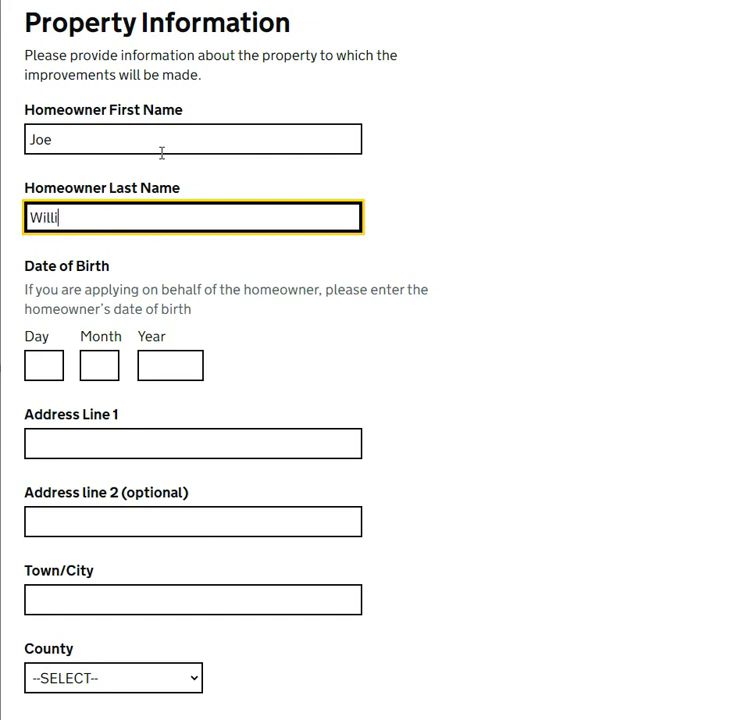
scroll(150, 155, down, 2)
click(44, 210)
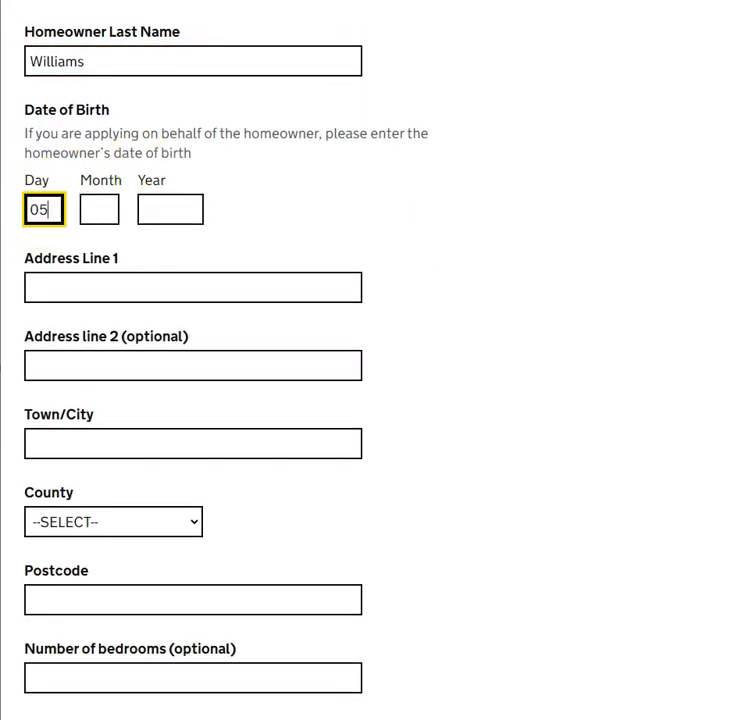
key(Tab)
key(Tab)
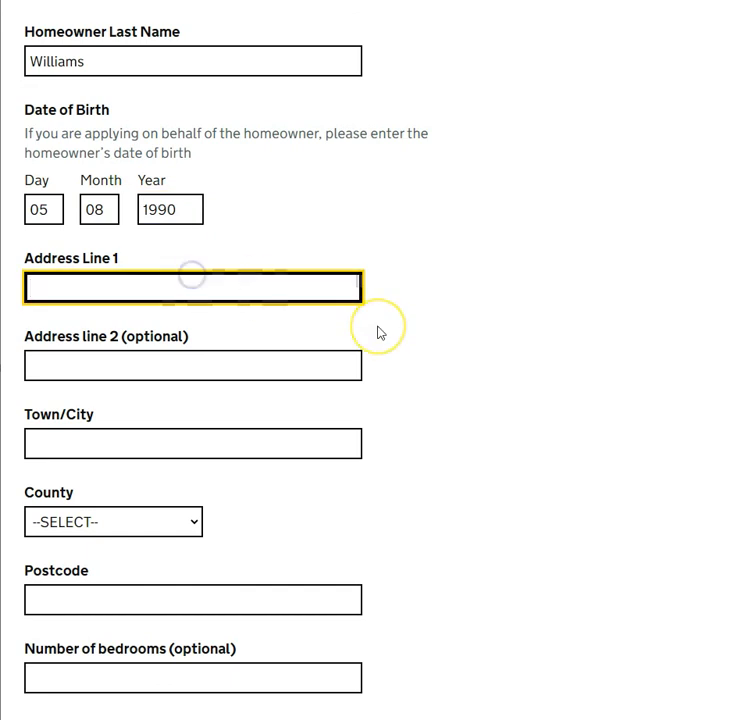
text(1)
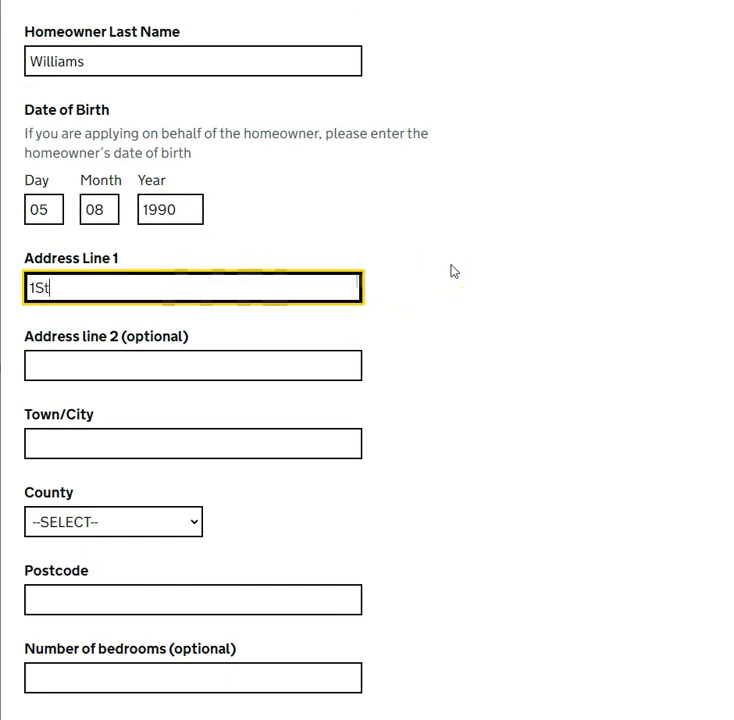
text(st Line)
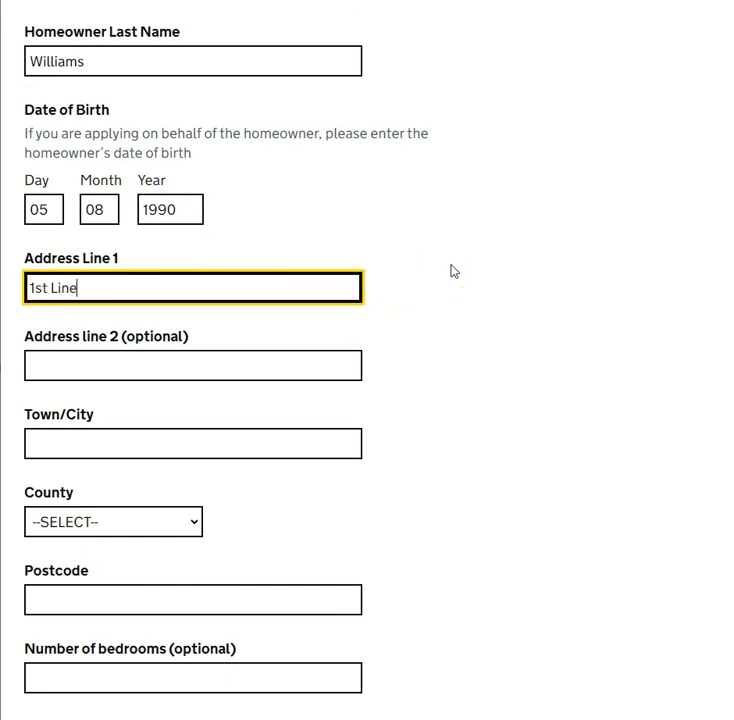
text( Address)
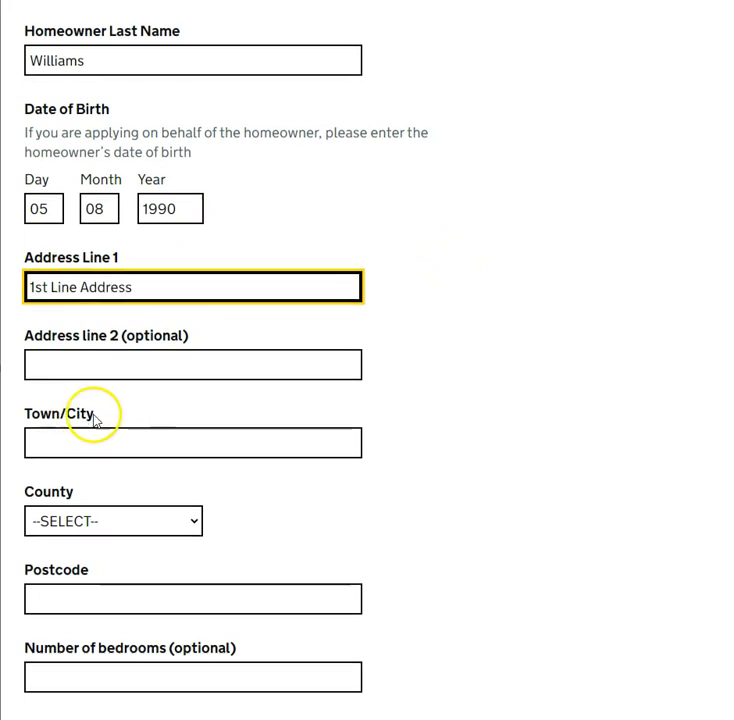
Fill in the property's town, choose Essex as county and enter the postcode
scroll(93, 418, down, 1)
click(231, 367)
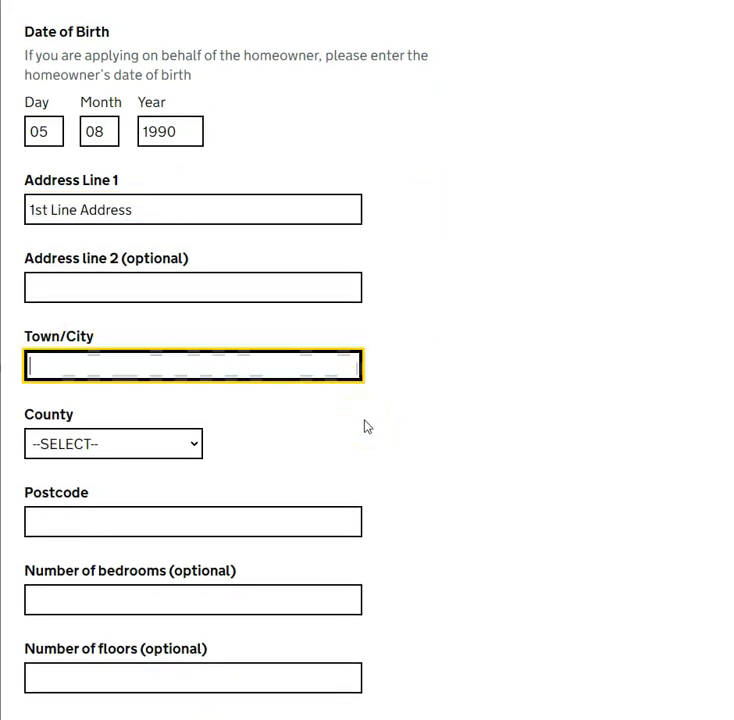
text(Harold wood)
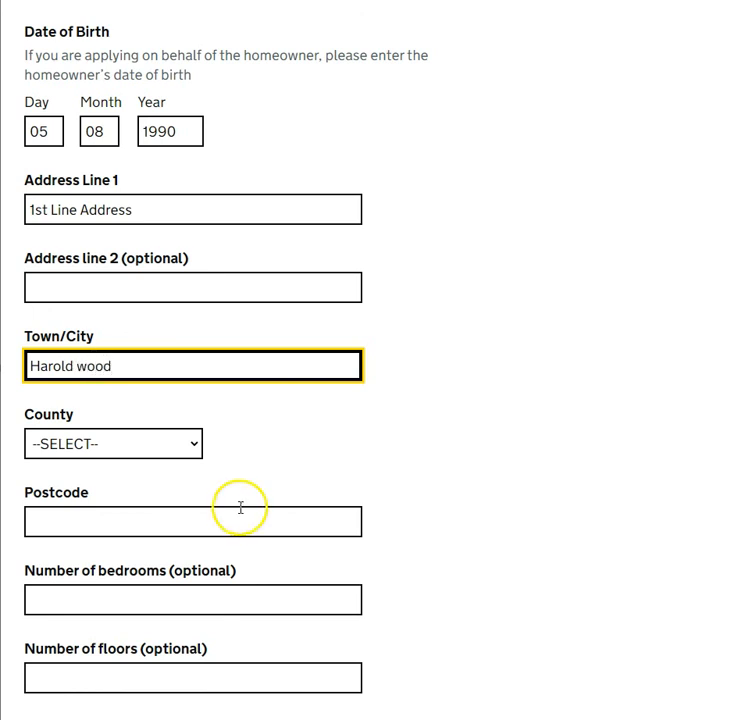
click(152, 440)
scroll(126, 258, down, 1)
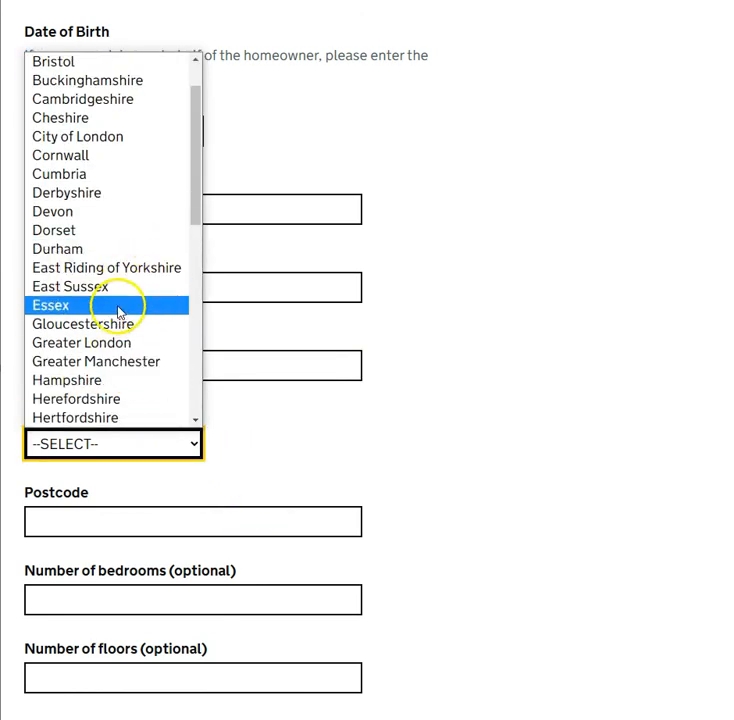
click(160, 306)
scroll(231, 315, down, 2)
click(257, 360)
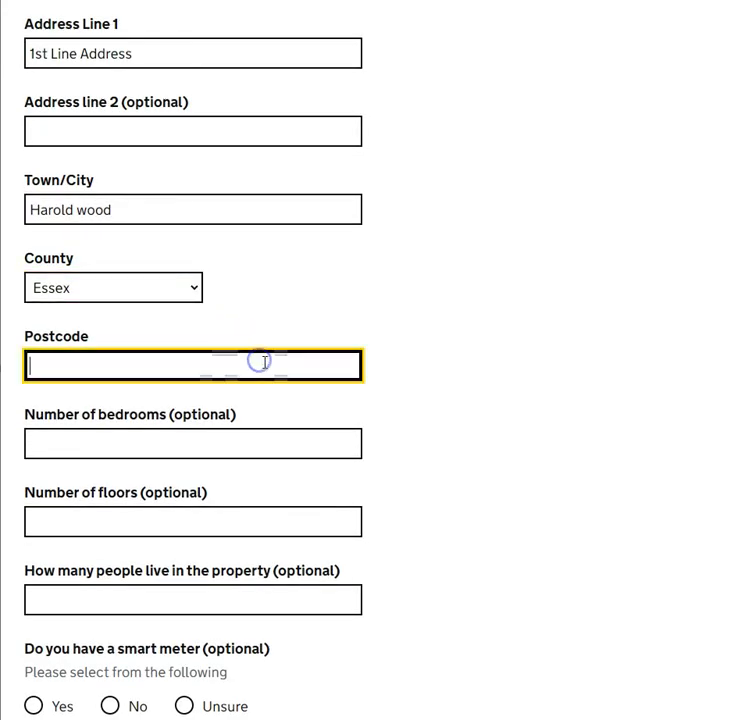
text(RM3 0UA)
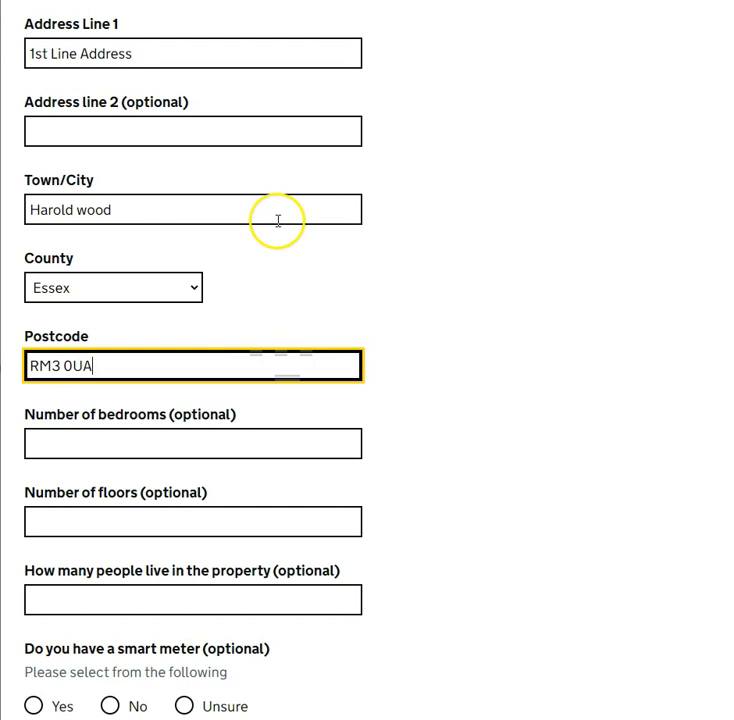
Record 3 bedrooms, 2 floors and 3 occupants, and answer Unsure for smart meter
scroll(279, 221, down, 2)
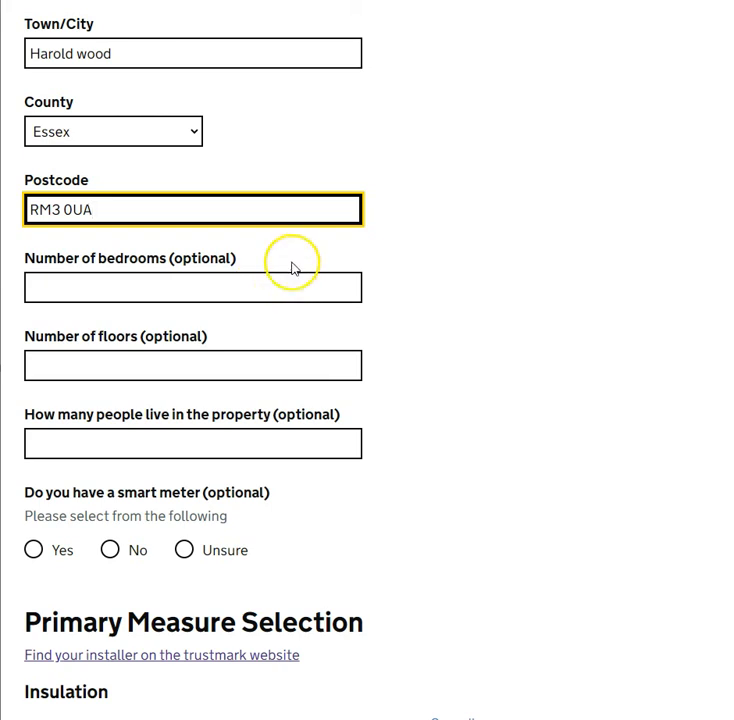
click(257, 280)
text(3)
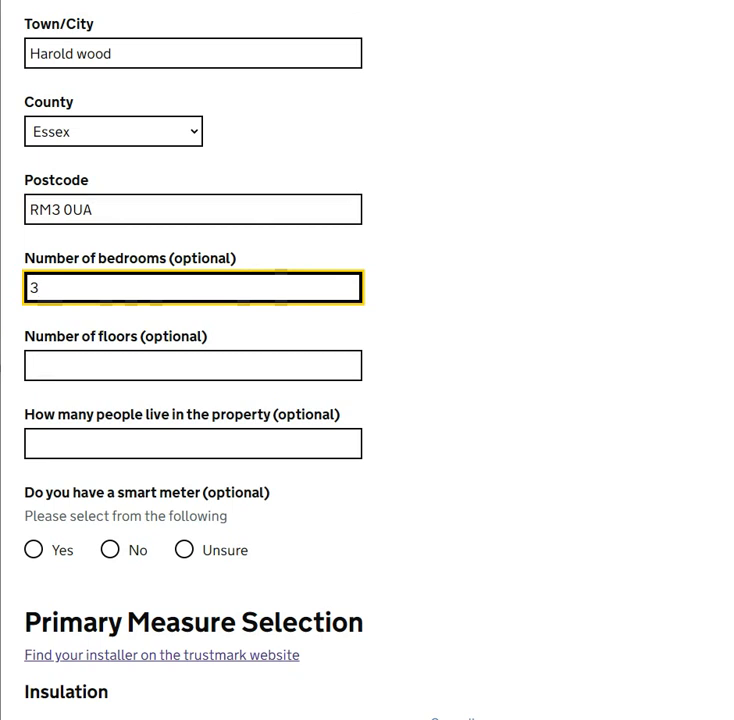
click(205, 358)
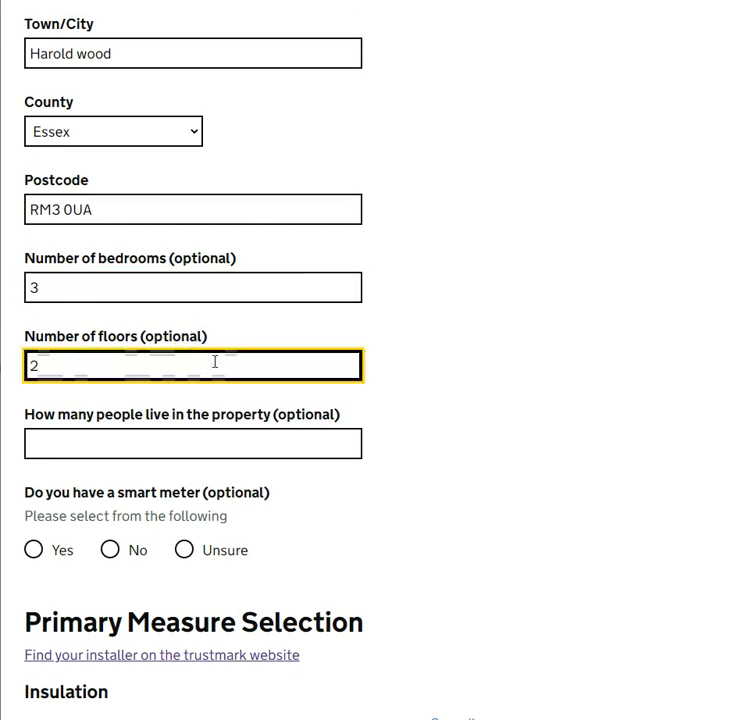
scroll(215, 362, down, 1)
click(183, 368)
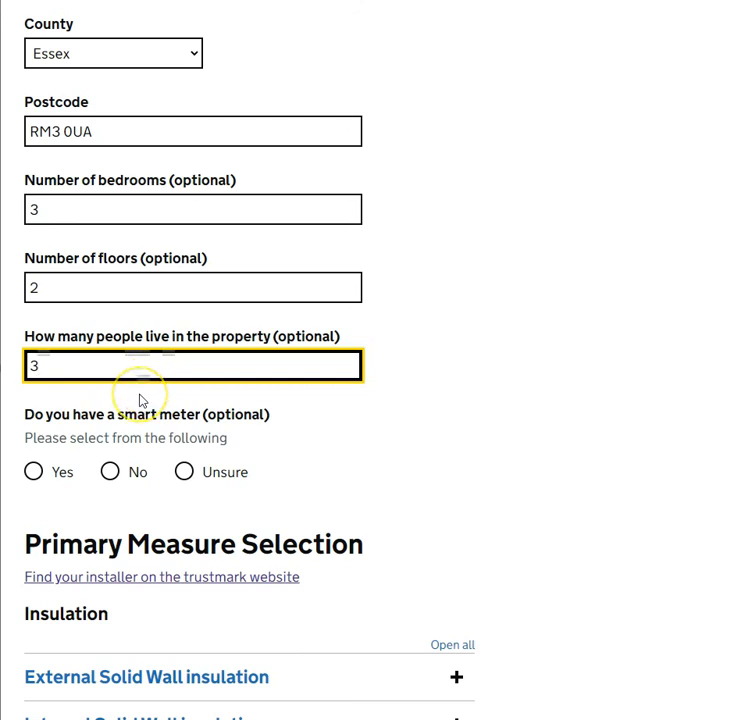
click(184, 471)
scroll(349, 308, down, 4)
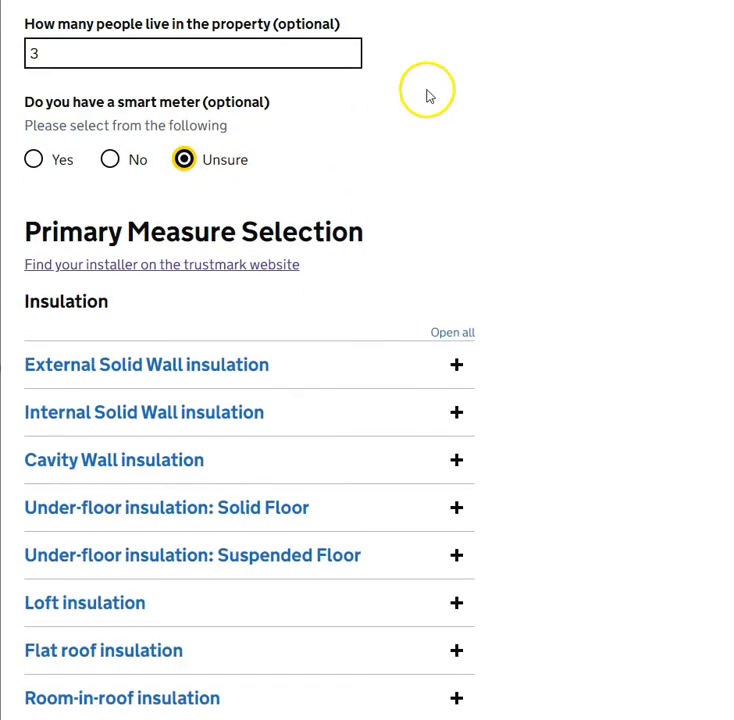
scroll(459, 160, down, 3)
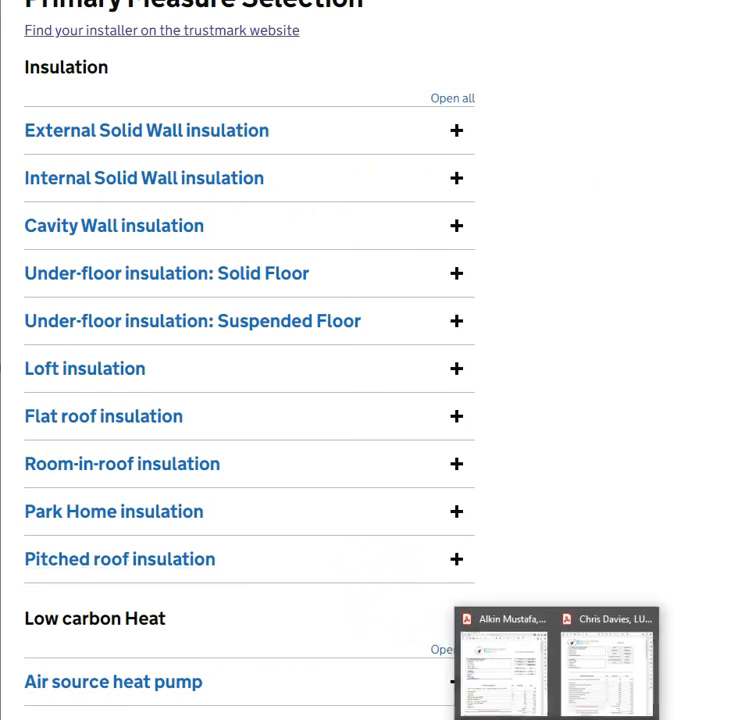
Review the two PDF quotations in Acrobat, then return to the voucher form
click(524, 678)
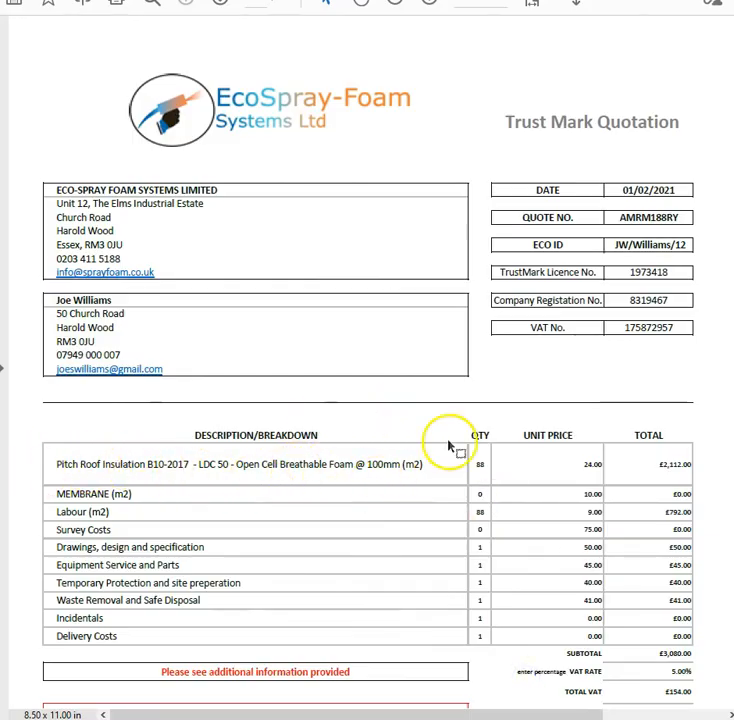
click(647, 672)
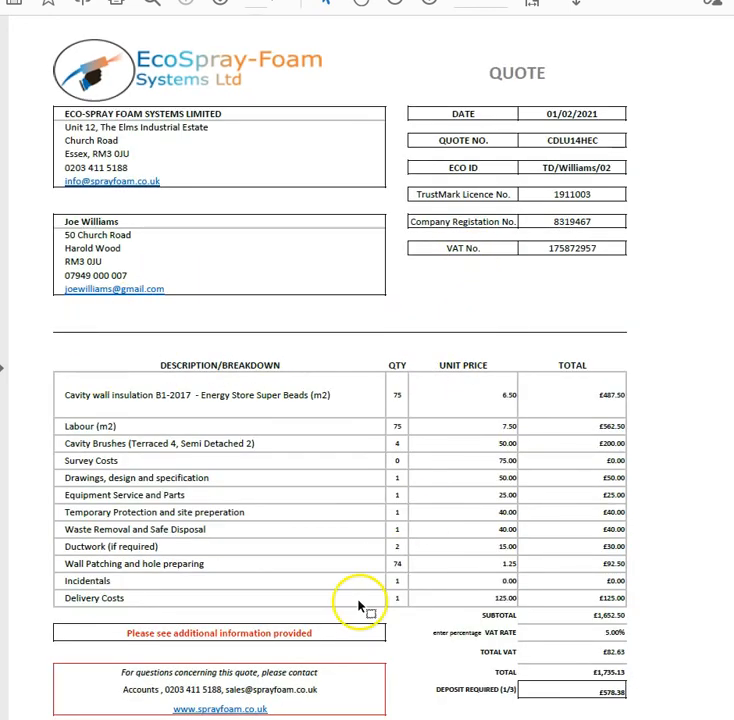
mouse_move(365, 718)
click(341, 690)
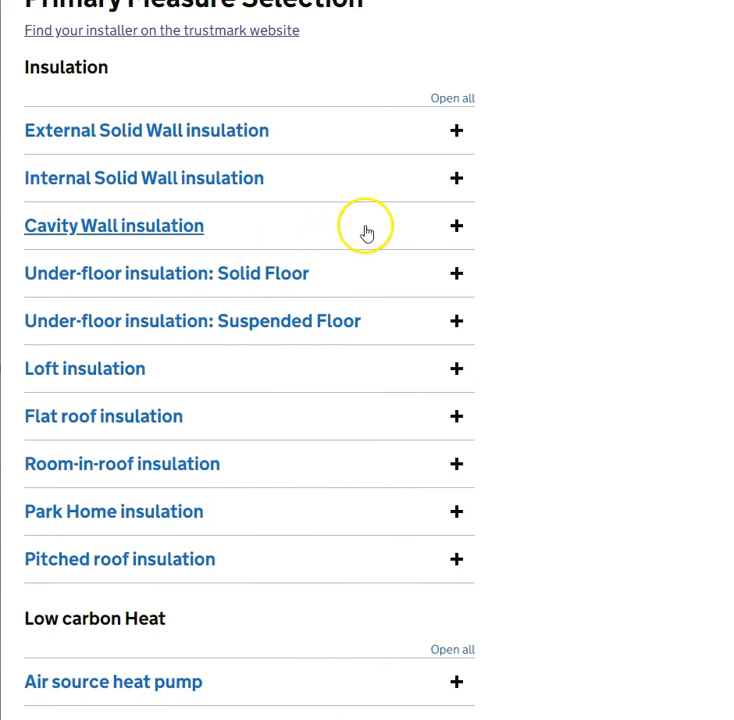
Expand the Cavity Wall insulation section and enter 3 as the Number of Walls
click(458, 226)
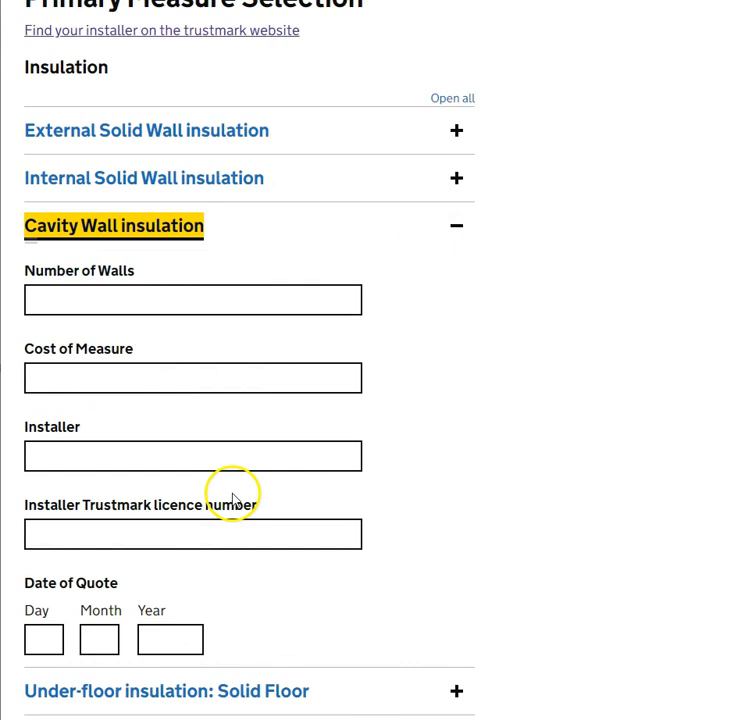
scroll(215, 500, down, 1)
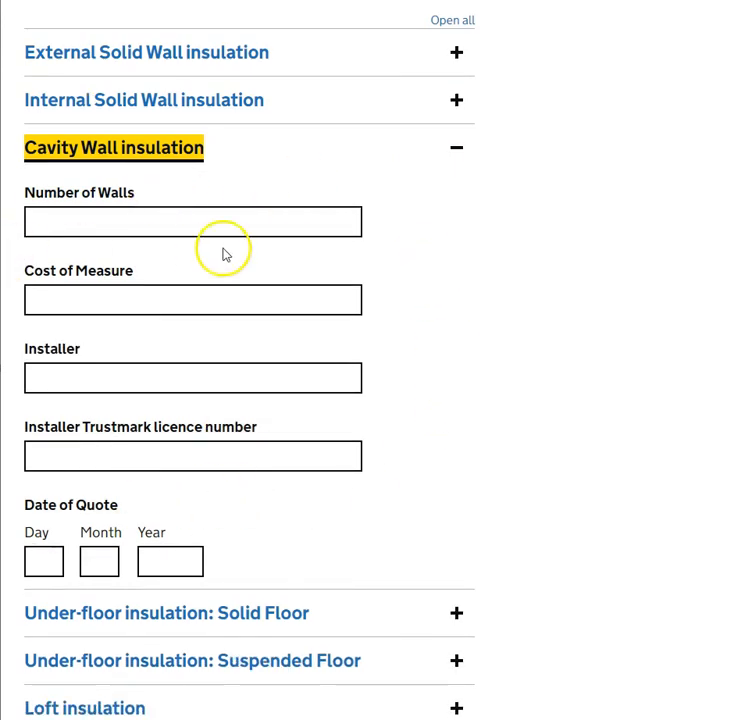
click(240, 222)
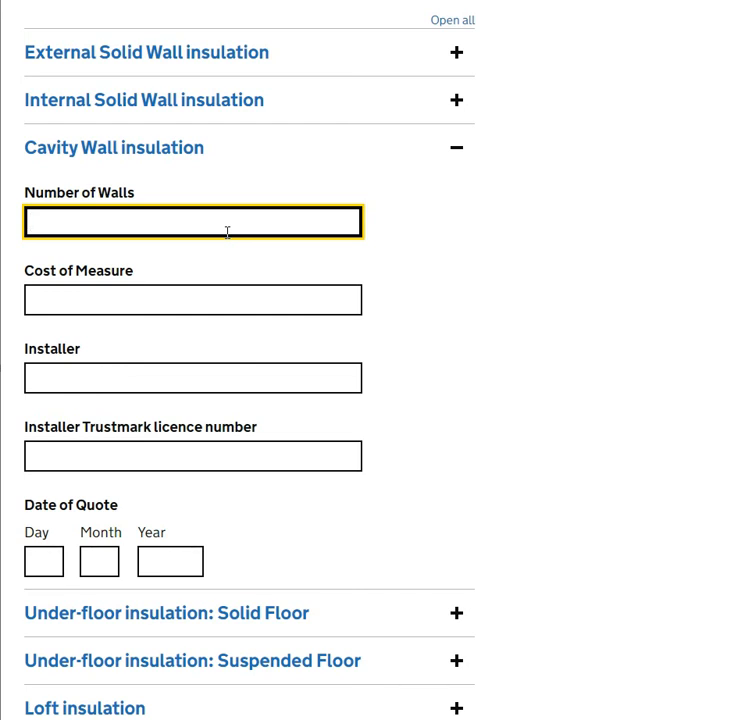
click(228, 228)
text(3)
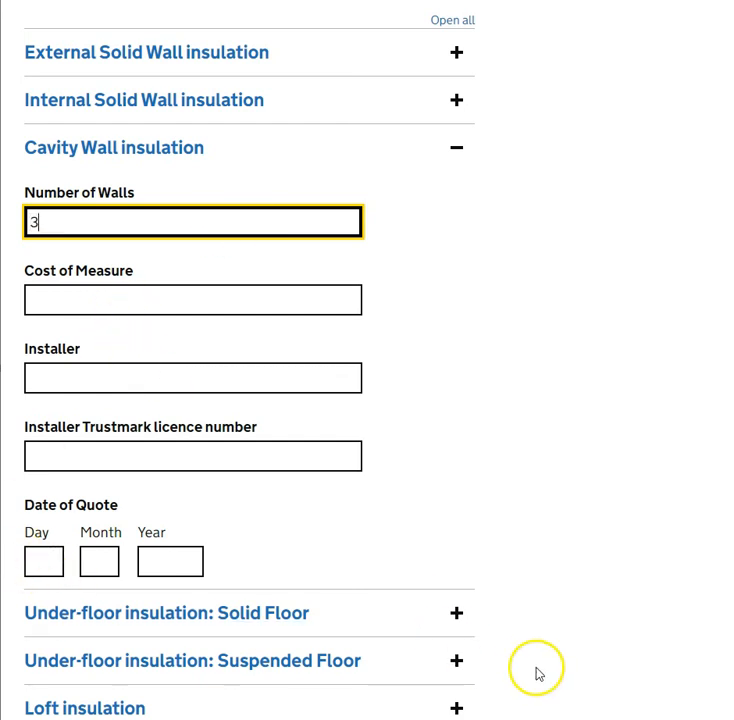
click(557, 719)
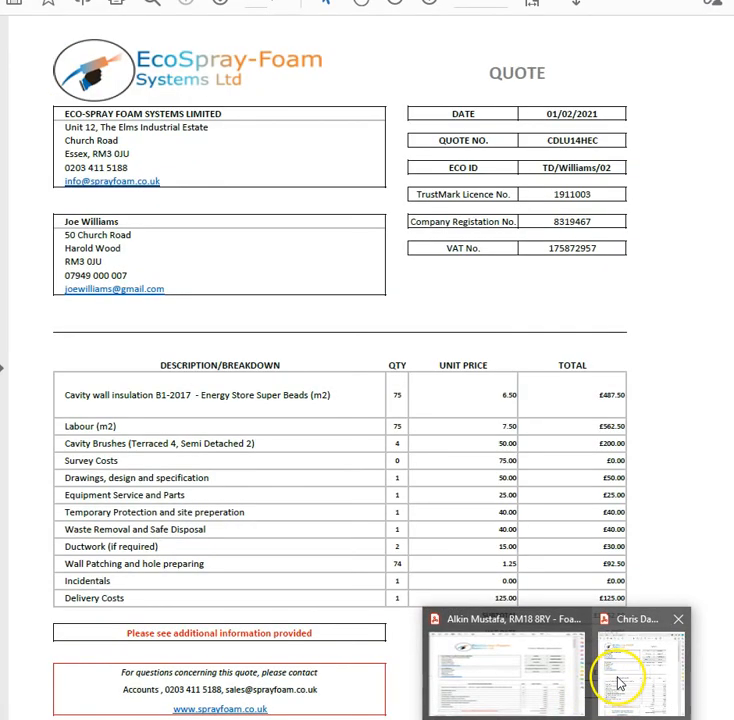
Use the cavity wall quote's £1,735.13 total as the Cost of Measure, 1735.13
click(622, 680)
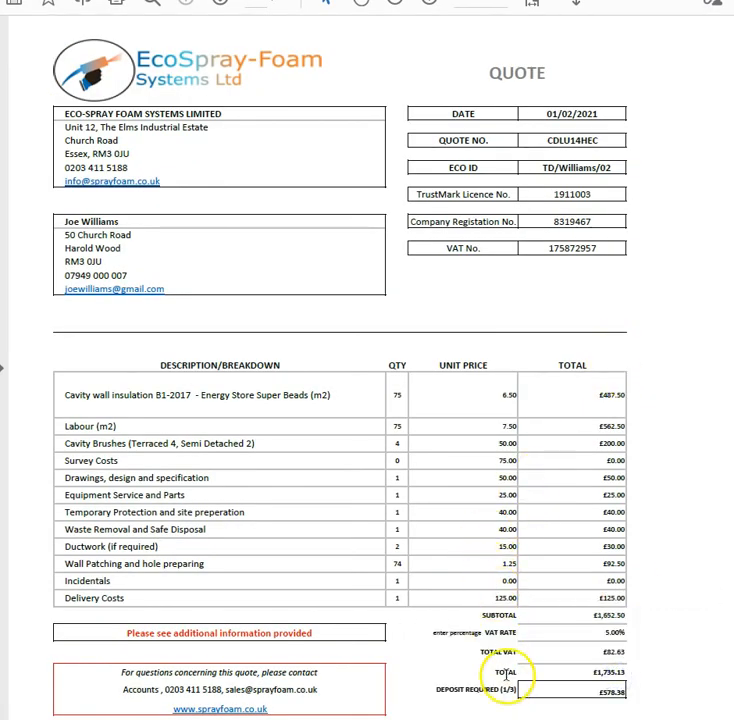
click(620, 672)
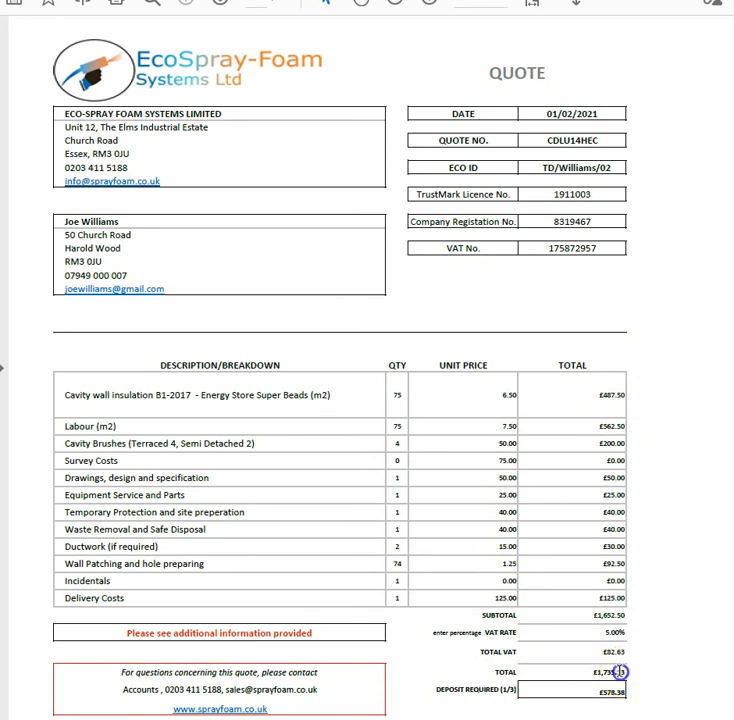
click(546, 672)
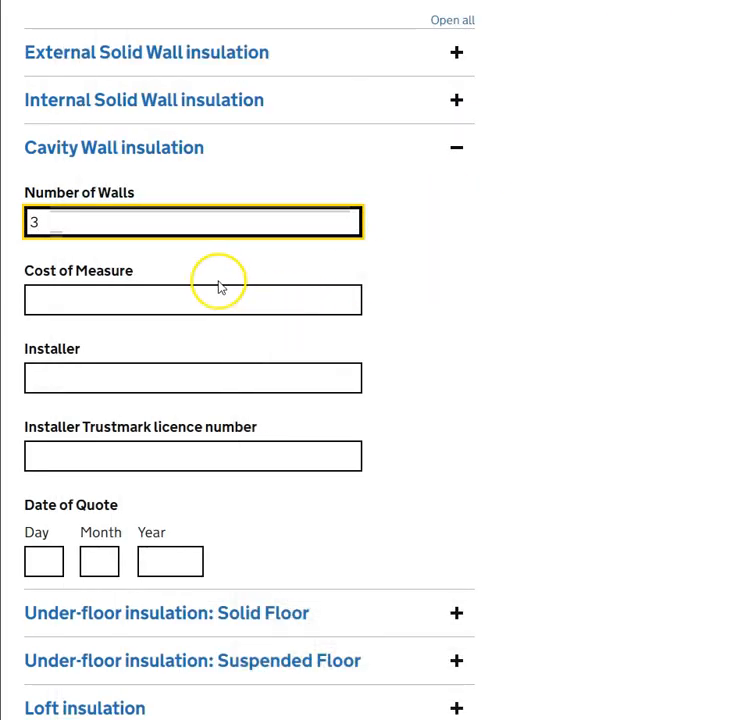
click(210, 297)
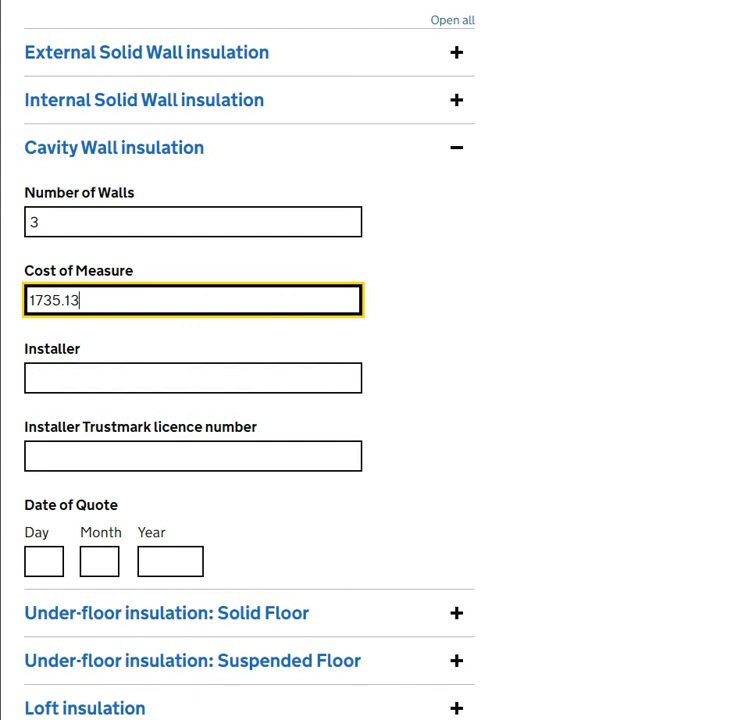
Check the cavity wall quote and enter Eco Spray-foam Systems LTD as the installer
click(556, 718)
click(607, 692)
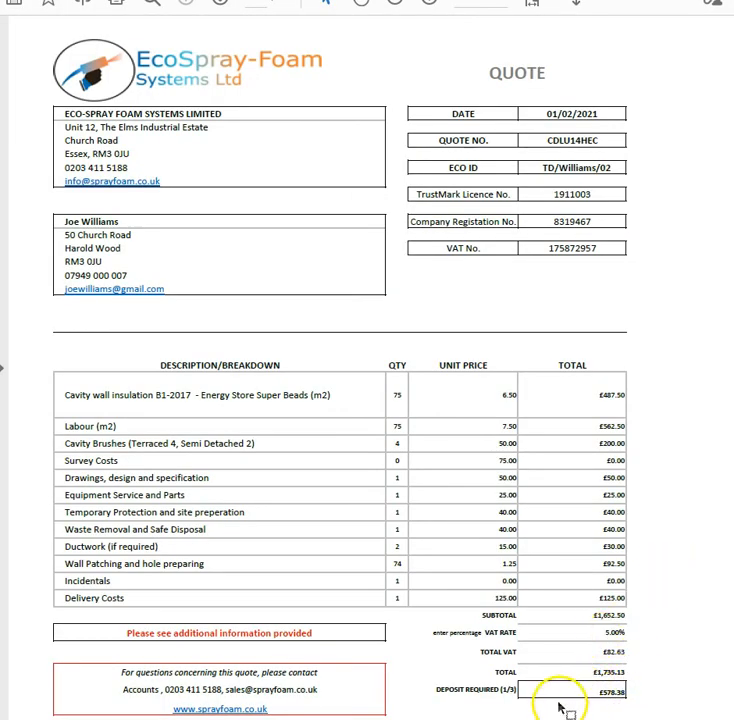
key(alt+Tab)
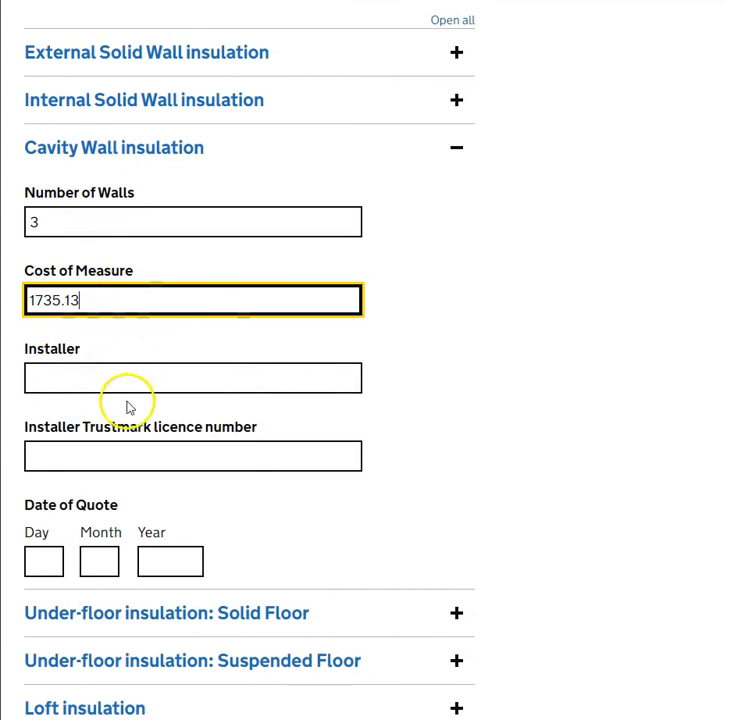
click(152, 371)
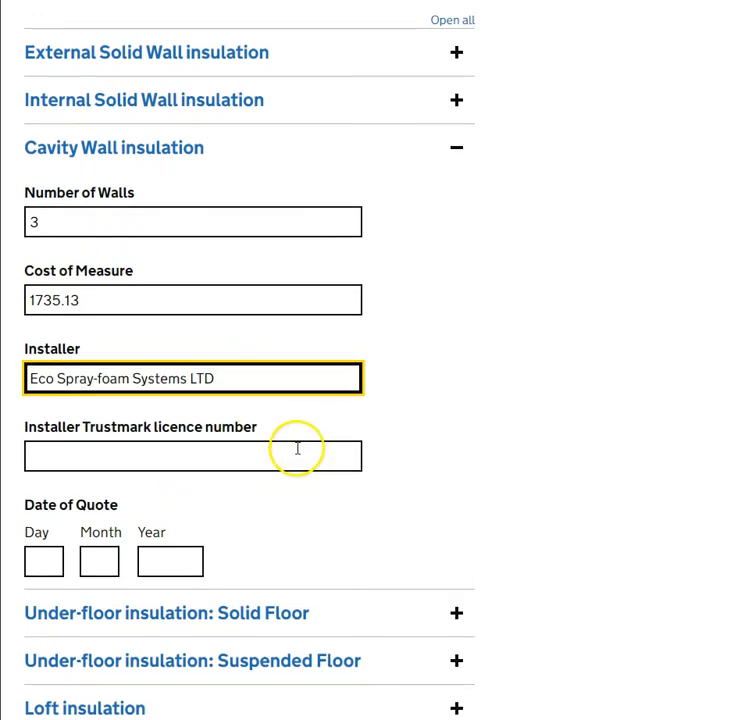
Select the Trustmark licence number field and bring the EcoSpray-Foam cavity wall quote back up
click(222, 454)
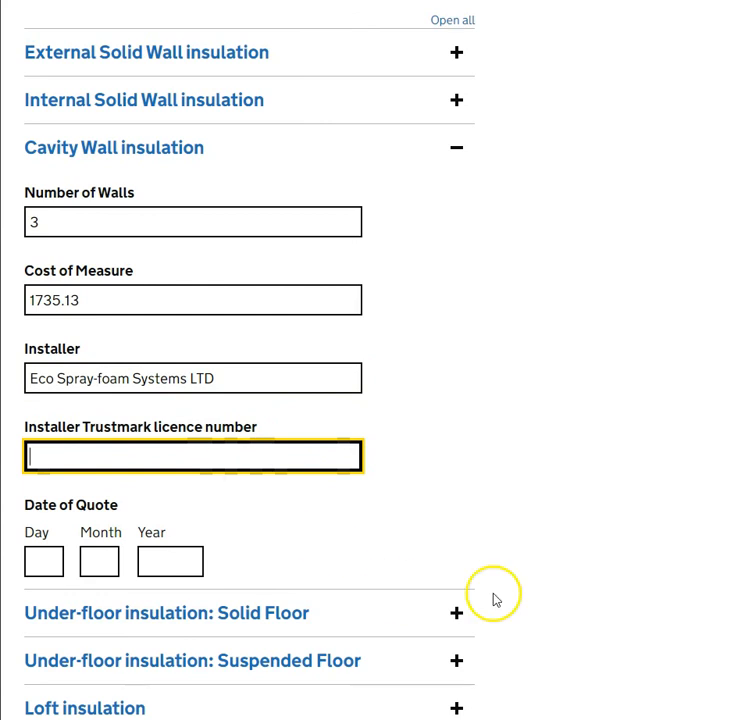
click(556, 718)
click(556, 686)
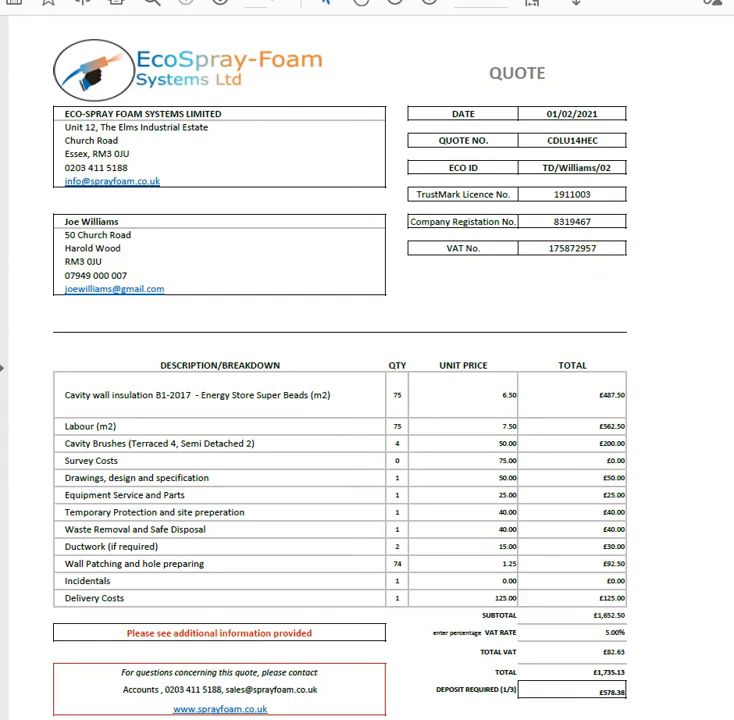
Enter Trustmark licence number 1911003 for the cavity wall measure, checking it against the quote
key(alt+Tab)
text(19)
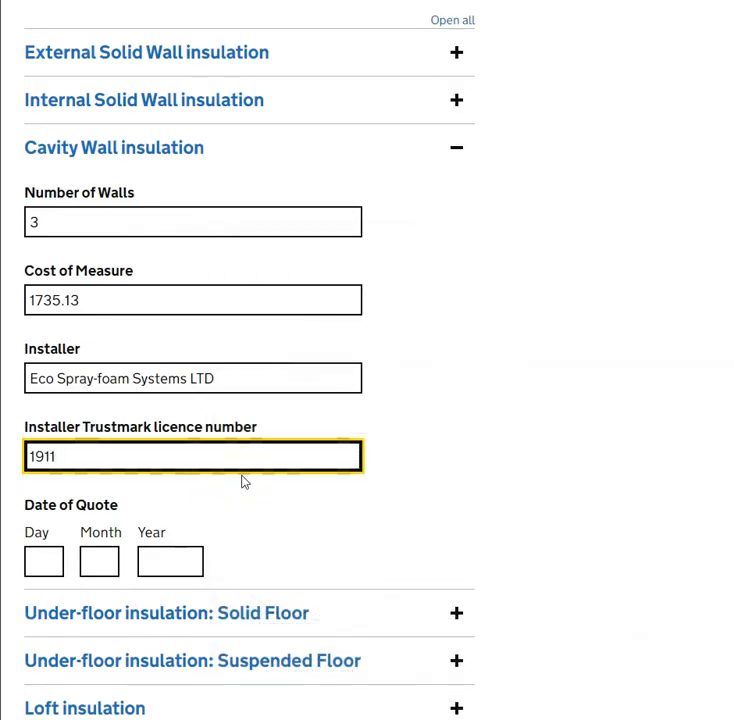
scroll(220, 430, down, 1)
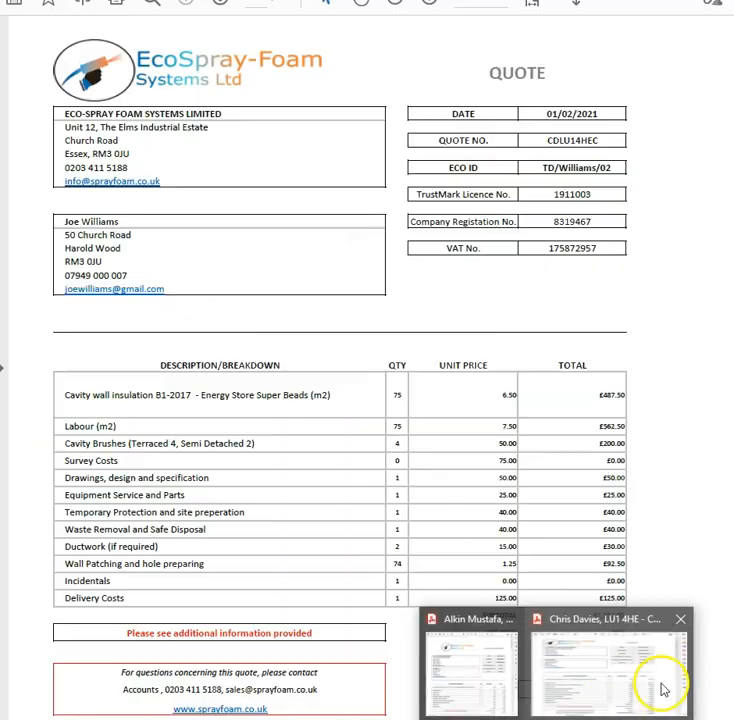
click(663, 688)
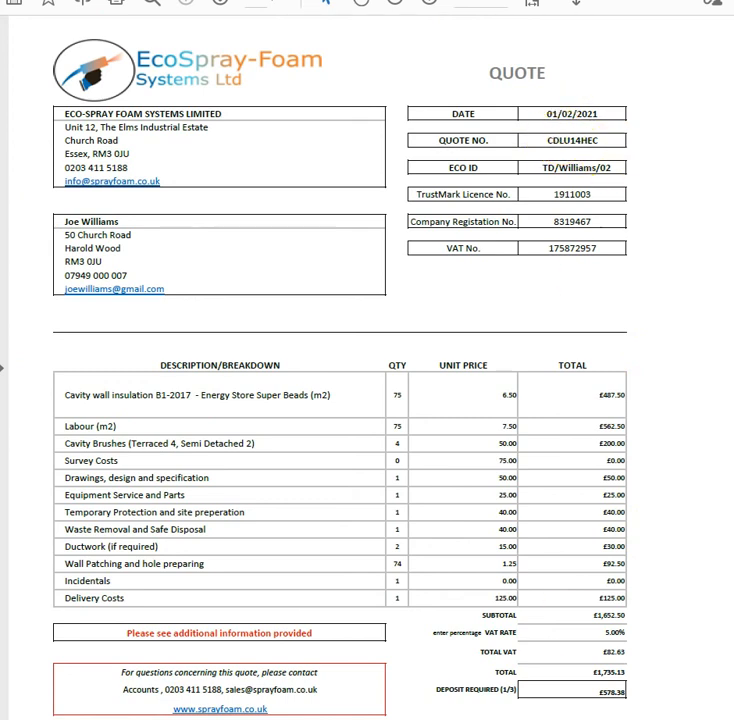
Fill in the cavity wall quote date as 01/02/2021
key(alt+Tab)
click(38, 485)
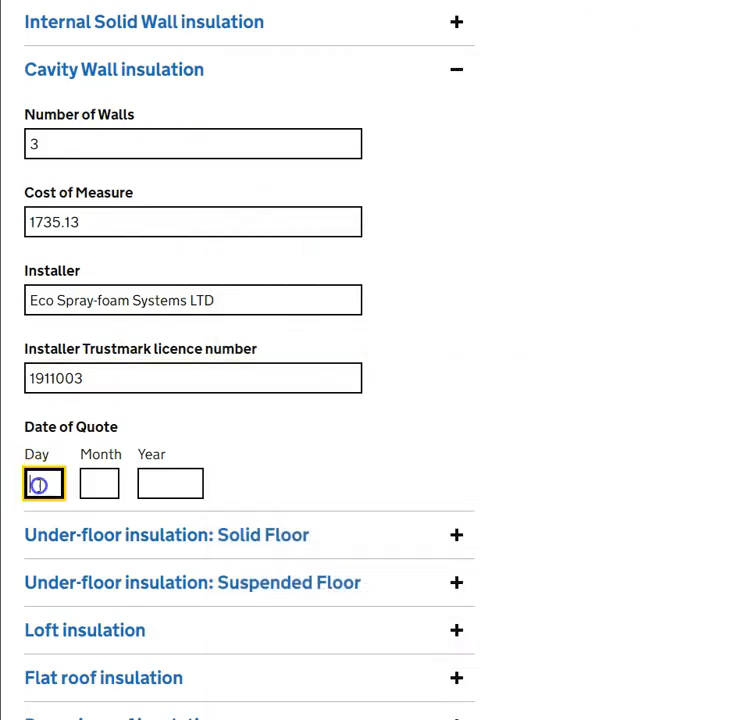
key(Tab)
text(0)
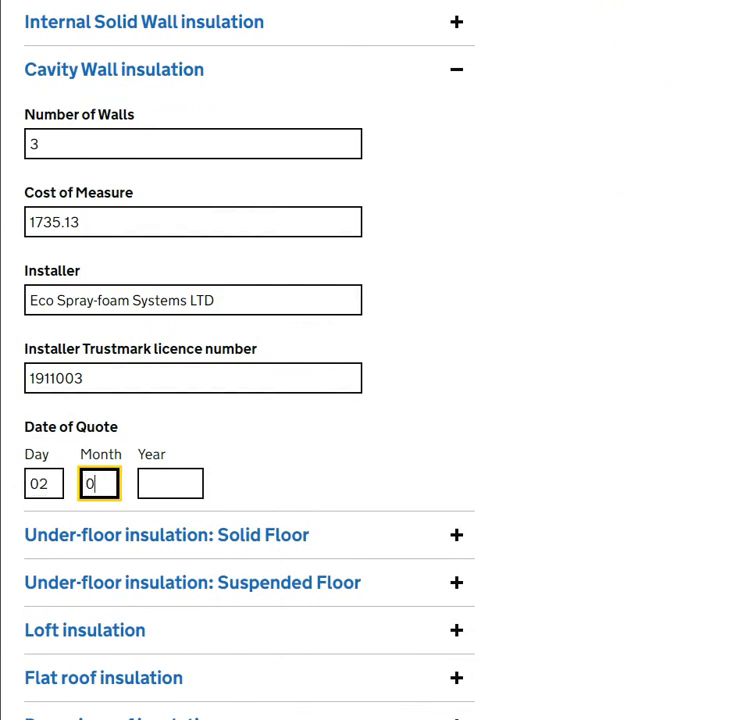
click(58, 483)
key(Tab)
key(Tab)
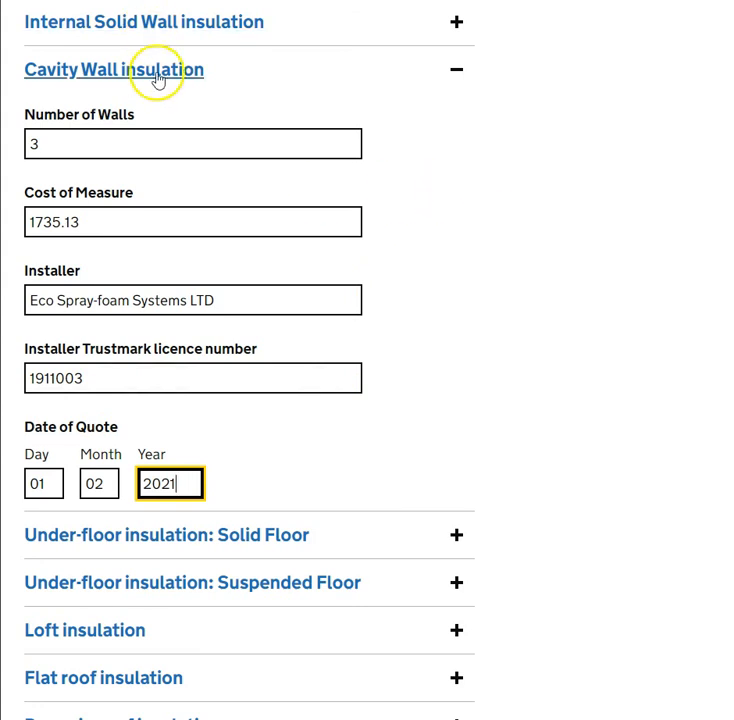
scroll(478, 210, down, 3)
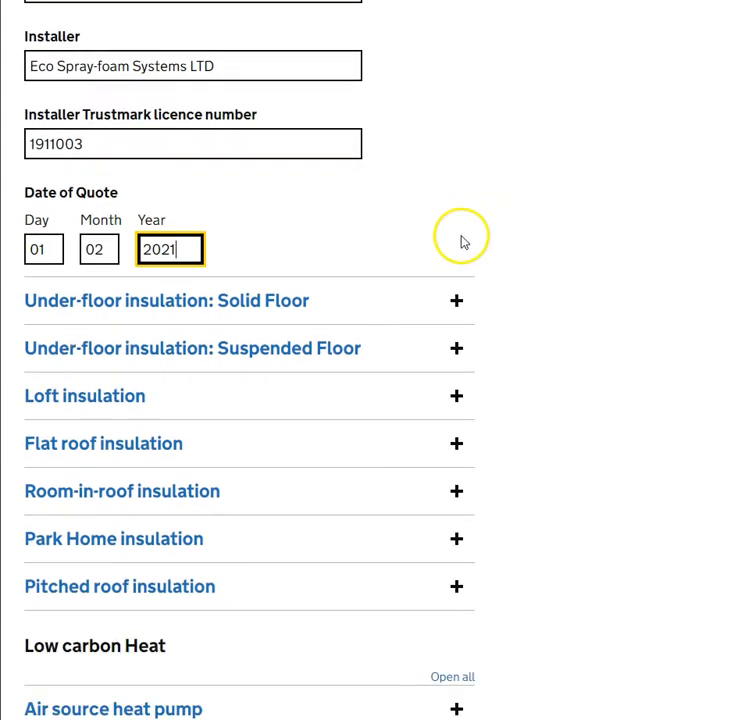
scroll(464, 241, down, 2)
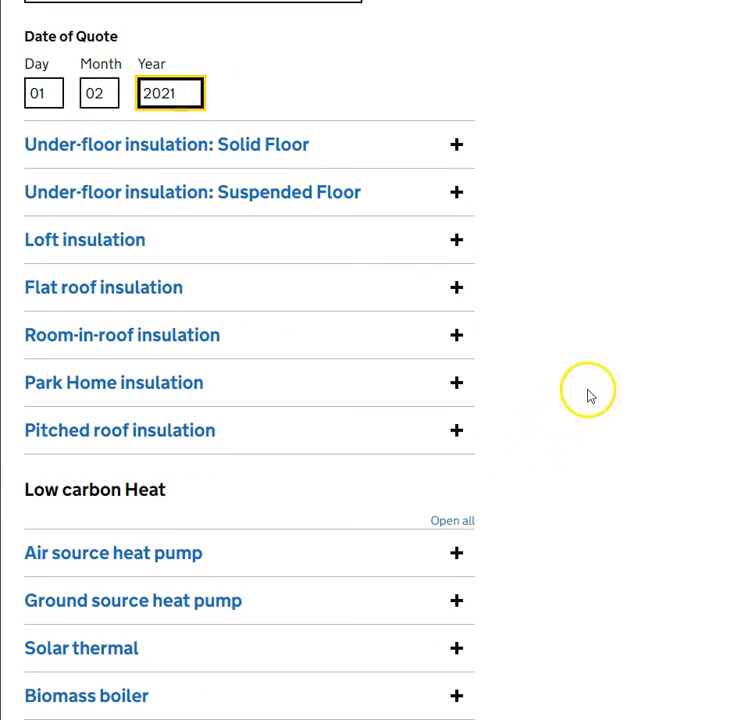
scroll(559, 347, down, 6)
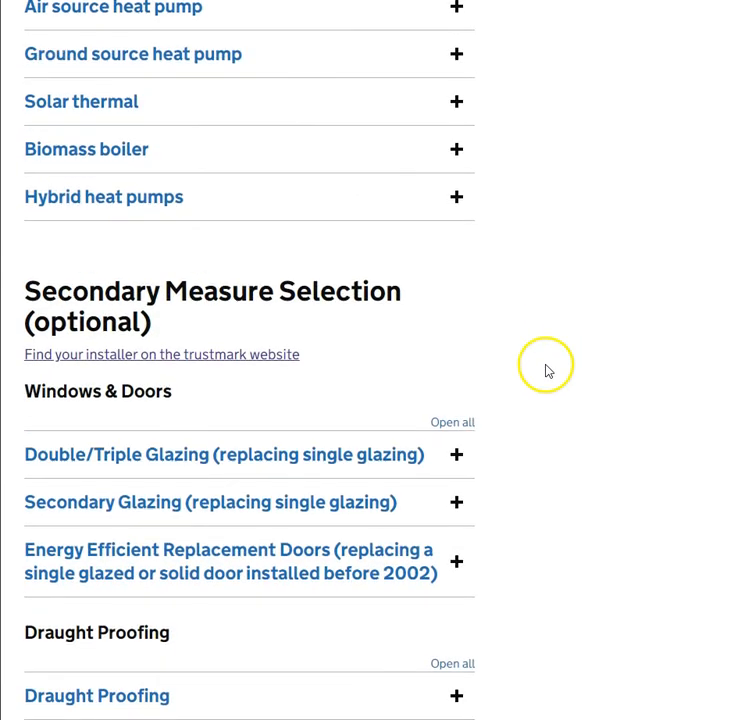
scroll(501, 410, up, 5)
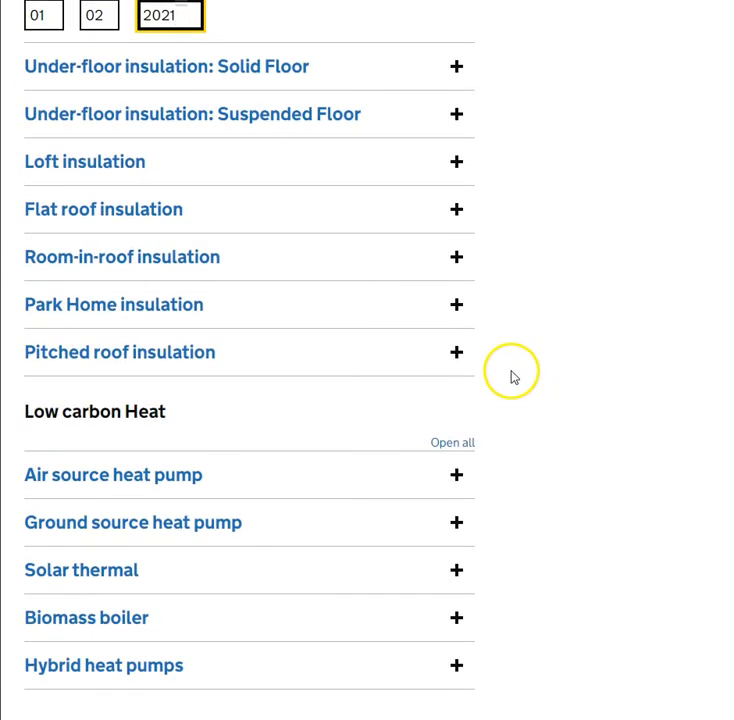
Expand Pitched roof insulation and check the roof area quantity on the pitched roof quote
click(127, 355)
scroll(476, 334, down, 2)
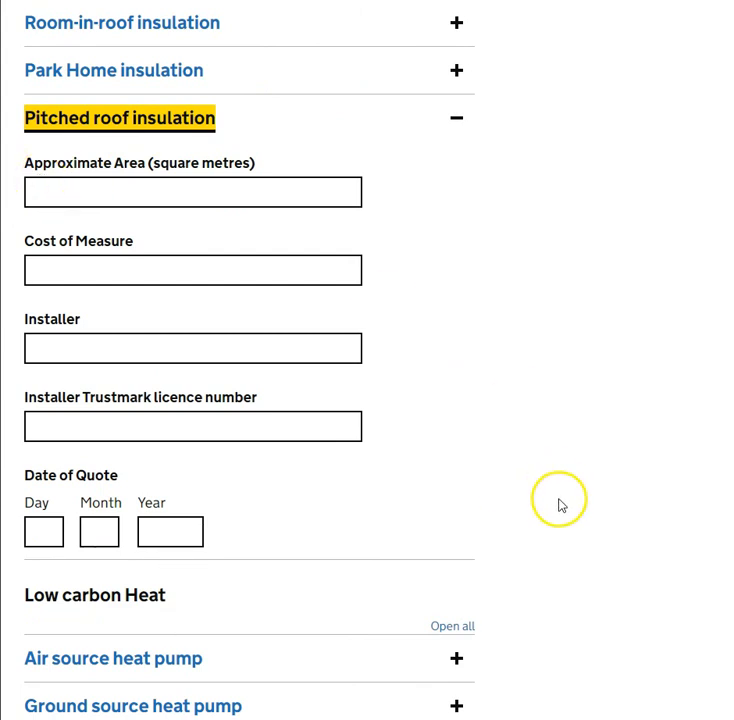
mouse_move(513, 705)
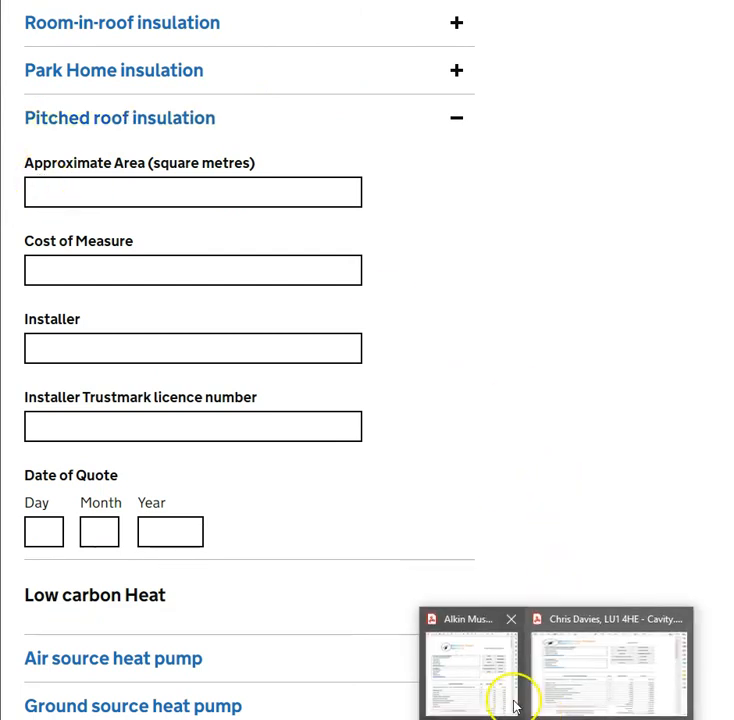
click(482, 664)
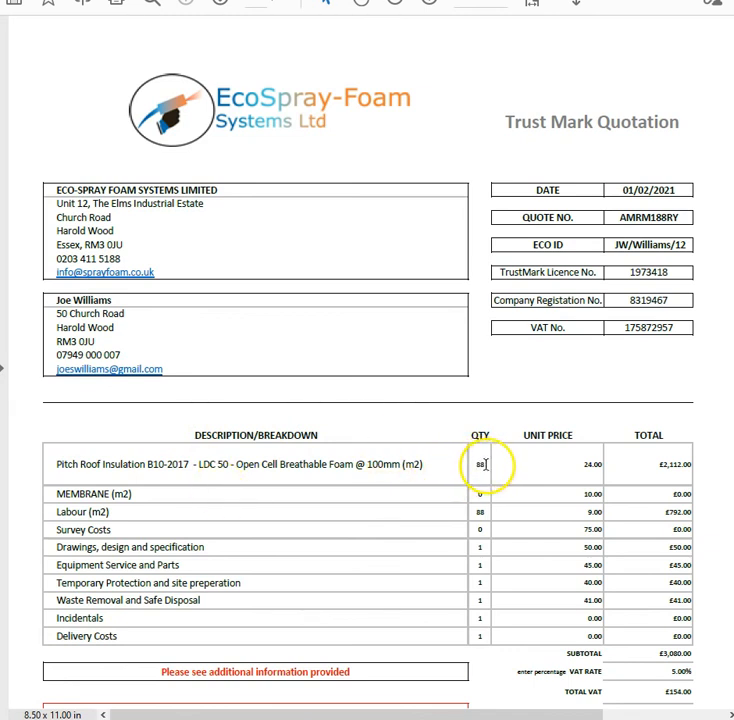
Enter 88 square metres as the pitched roof's approximate area
click(645, 1)
click(306, 184)
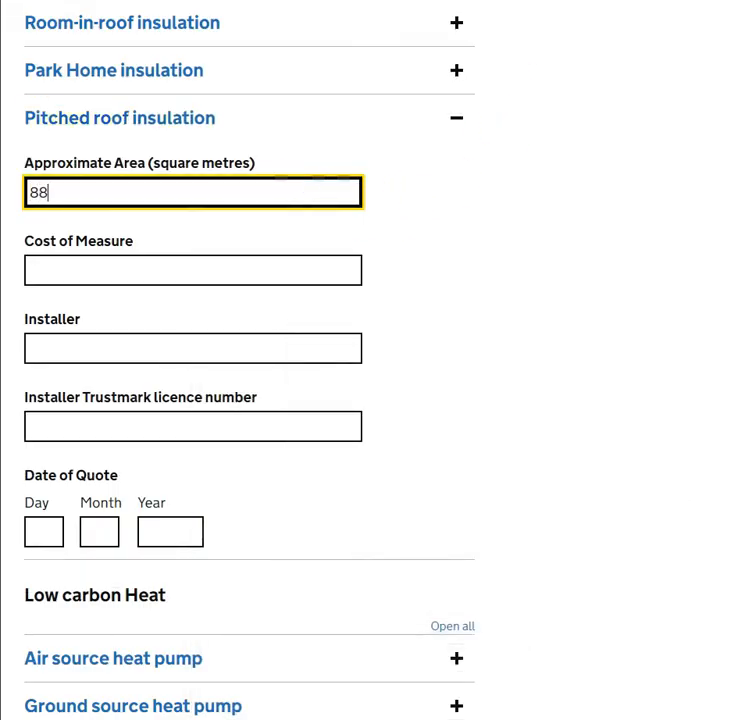
click(493, 220)
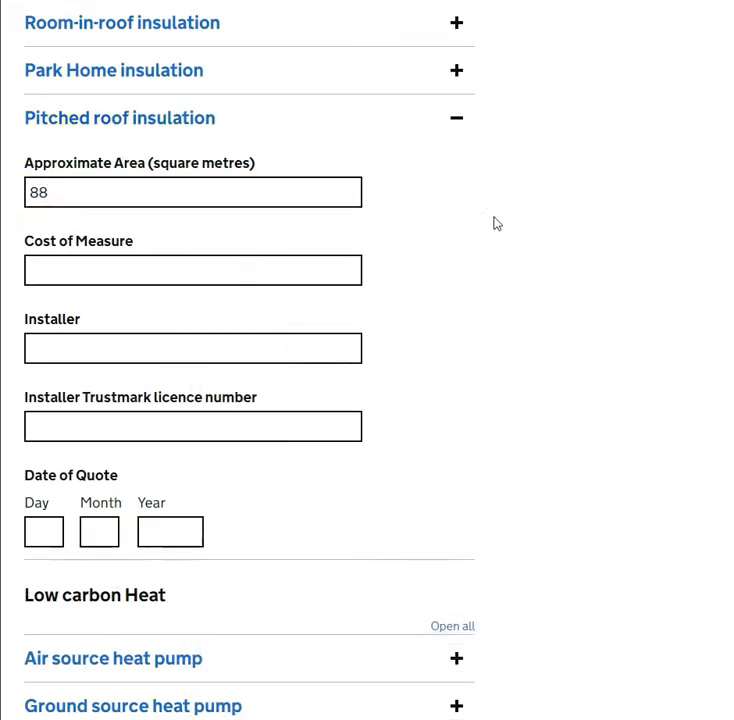
Read the total on the pitched roof quote and enter 3234.05 as Cost of Measure
click(212, 269)
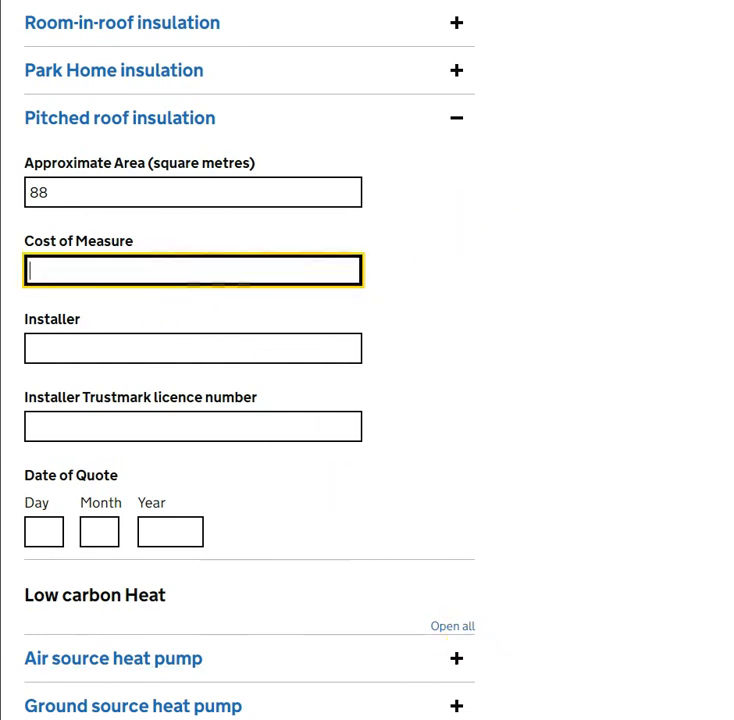
click(510, 692)
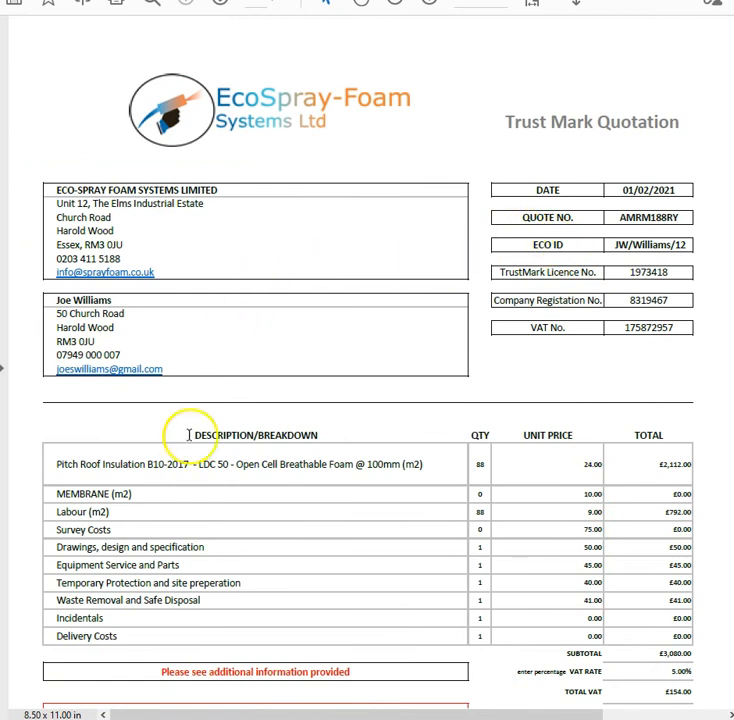
scroll(540, 500, down, 2)
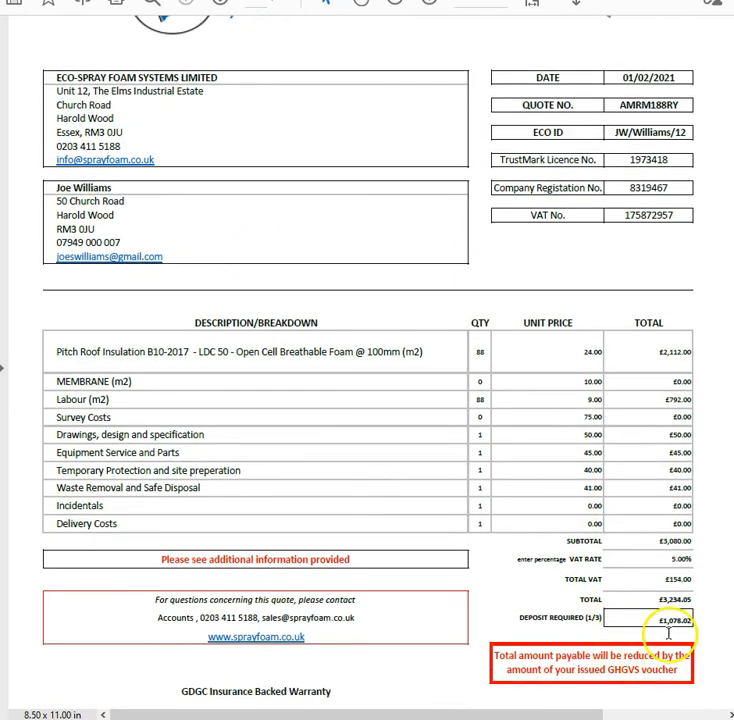
scroll(668, 632, down, 1)
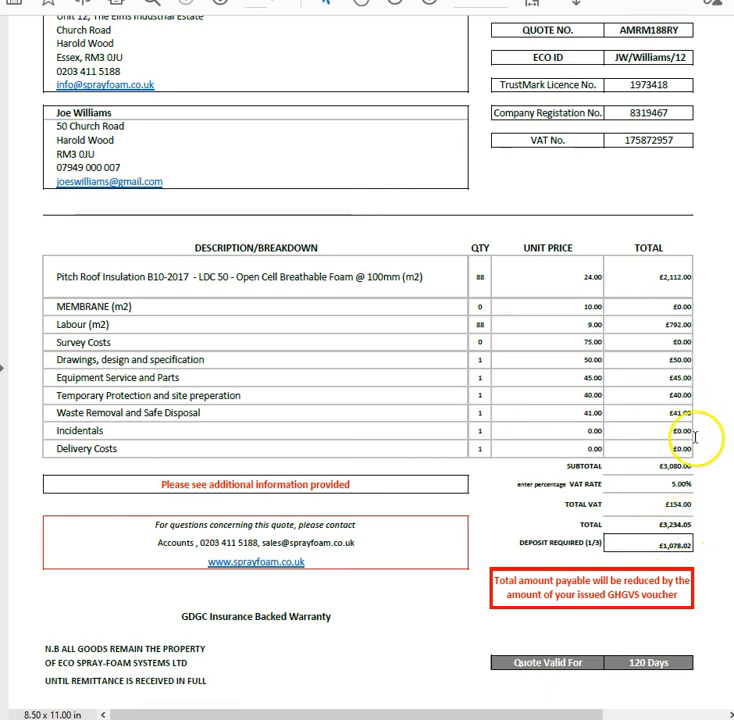
key(alt+Tab)
click(157, 267)
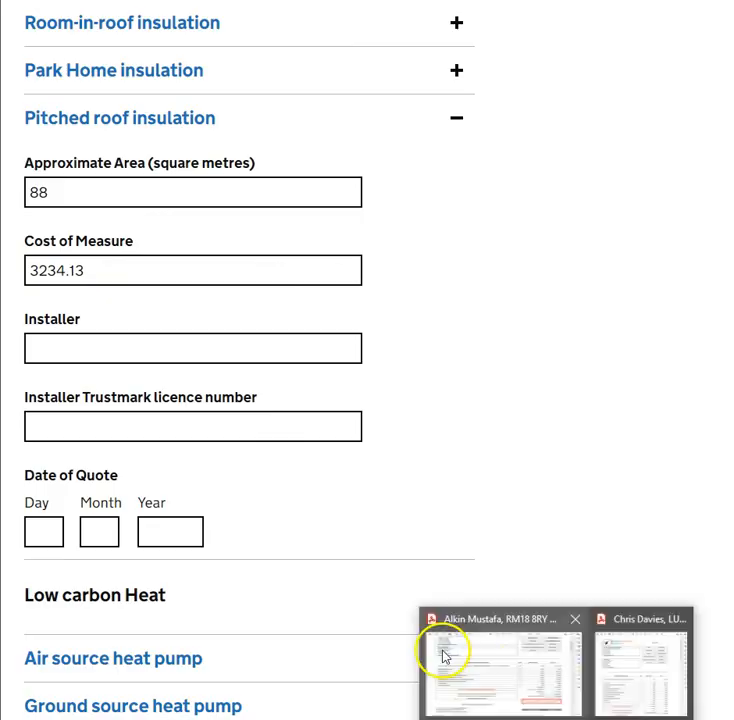
Enter Eco Spray-Foam System LTD as the pitched roof installer
click(442, 650)
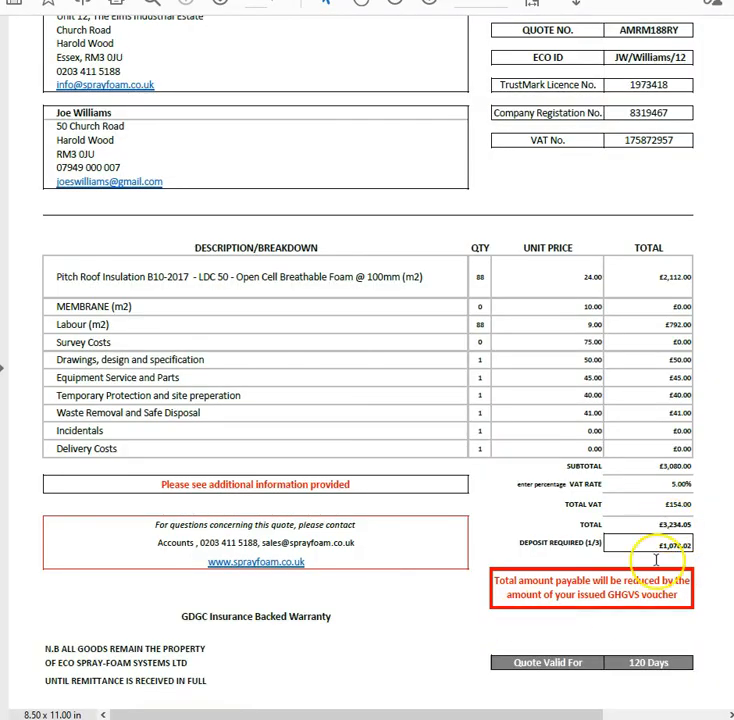
mouse_move(365, 712)
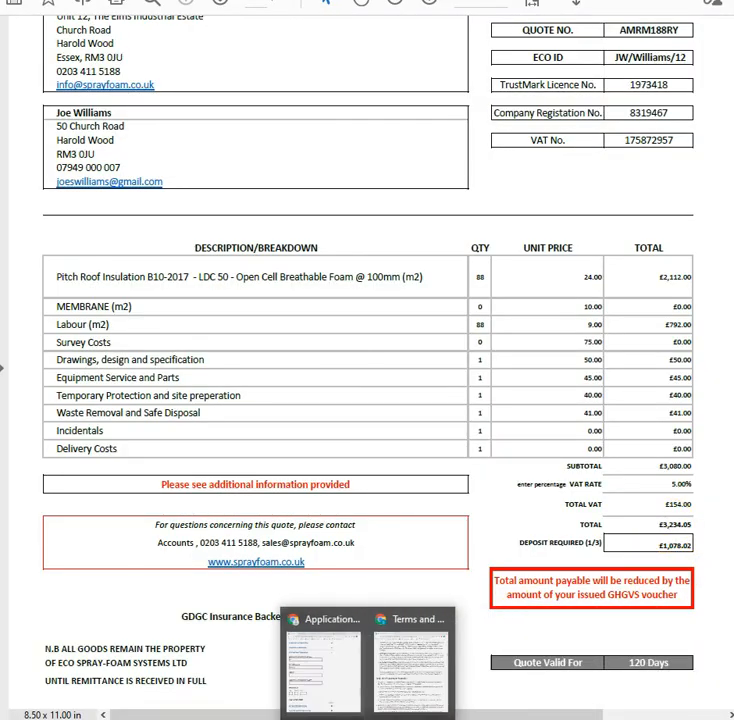
click(342, 678)
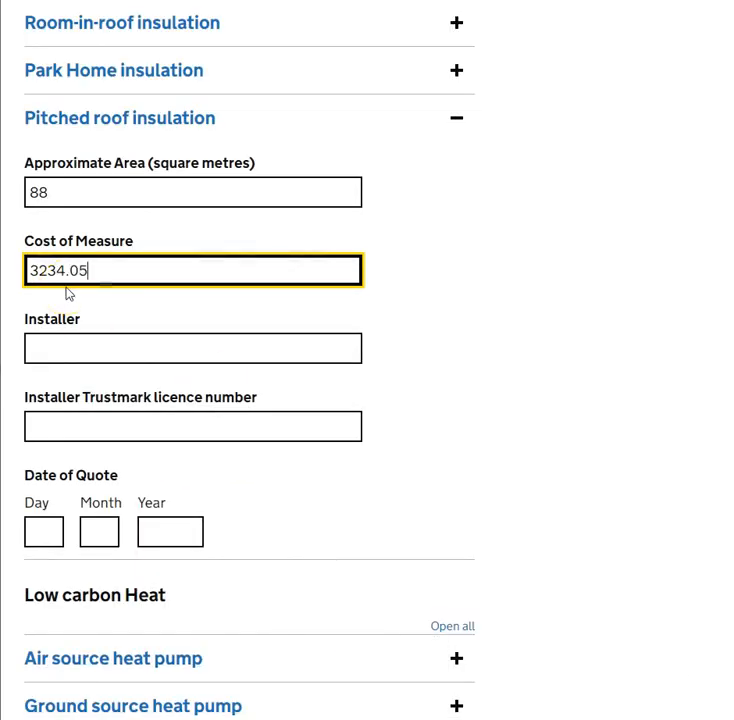
click(280, 352)
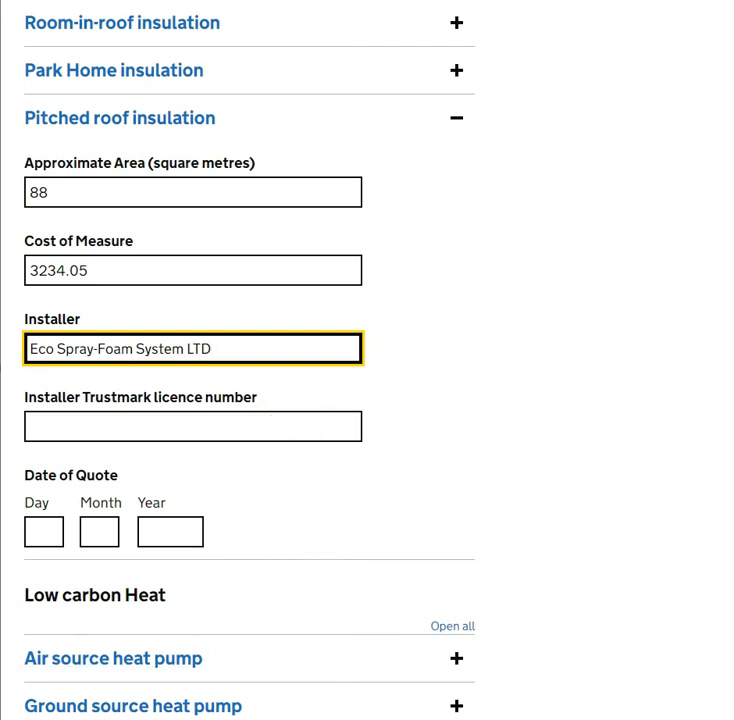
click(532, 687)
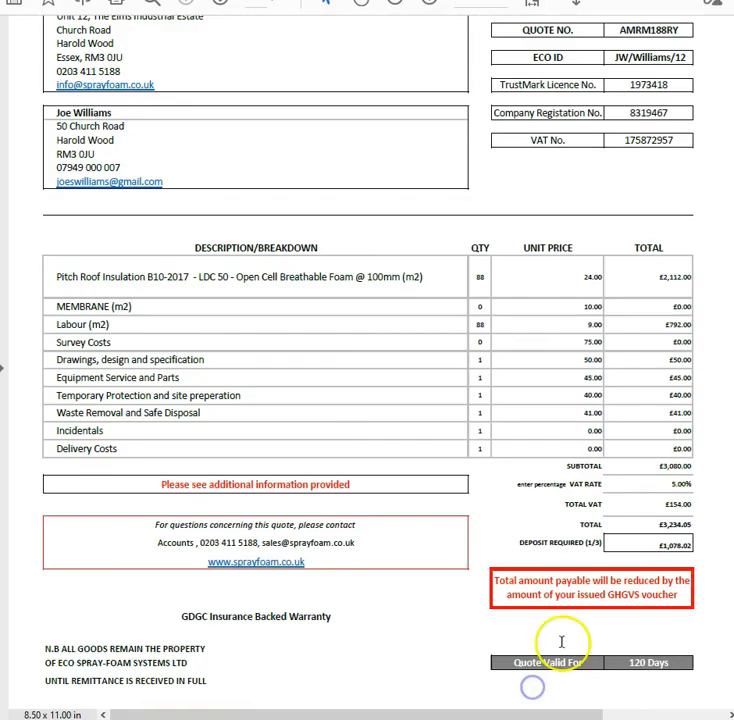
Enter the quote's Trustmark licence number 1973418 for the pitched roof installer
scroll(620, 295, up, 1)
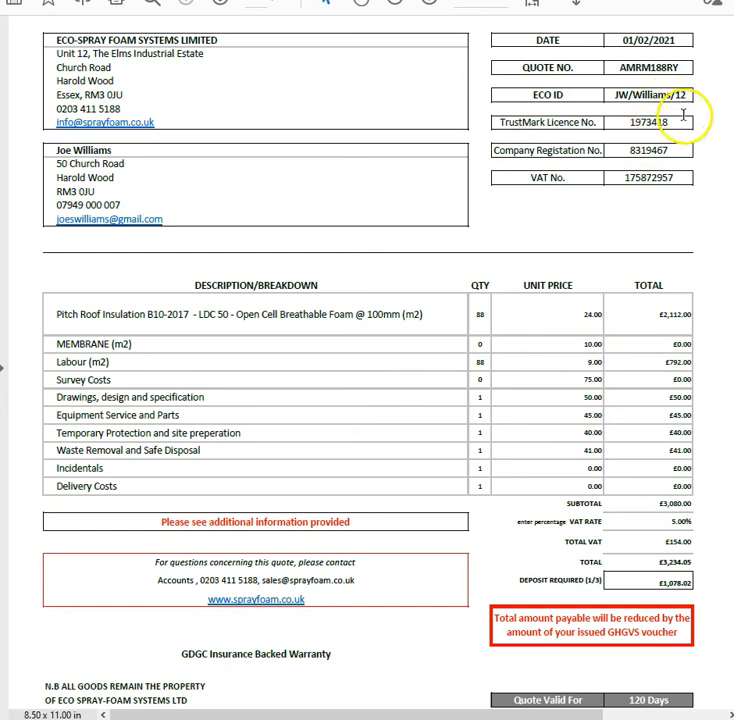
click(682, 122)
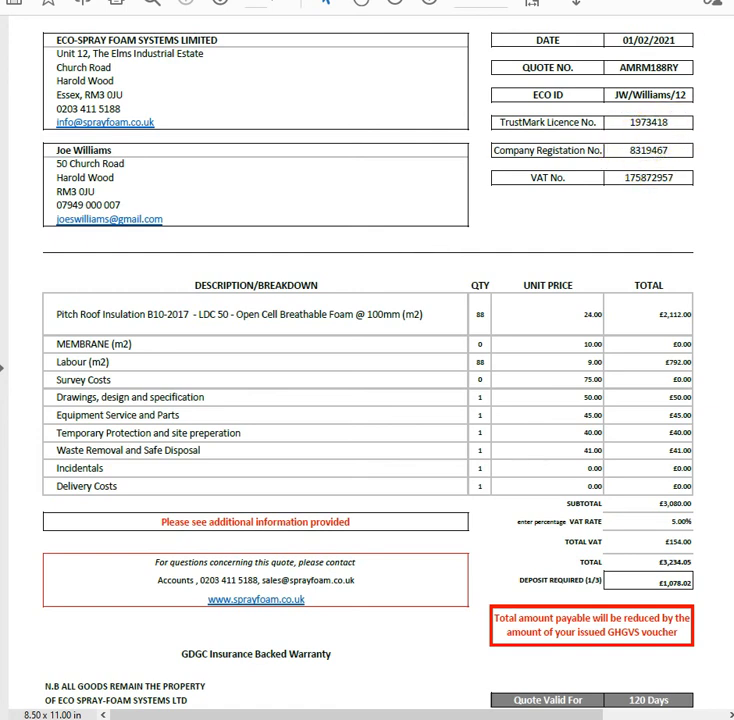
key(alt+Tab)
click(112, 413)
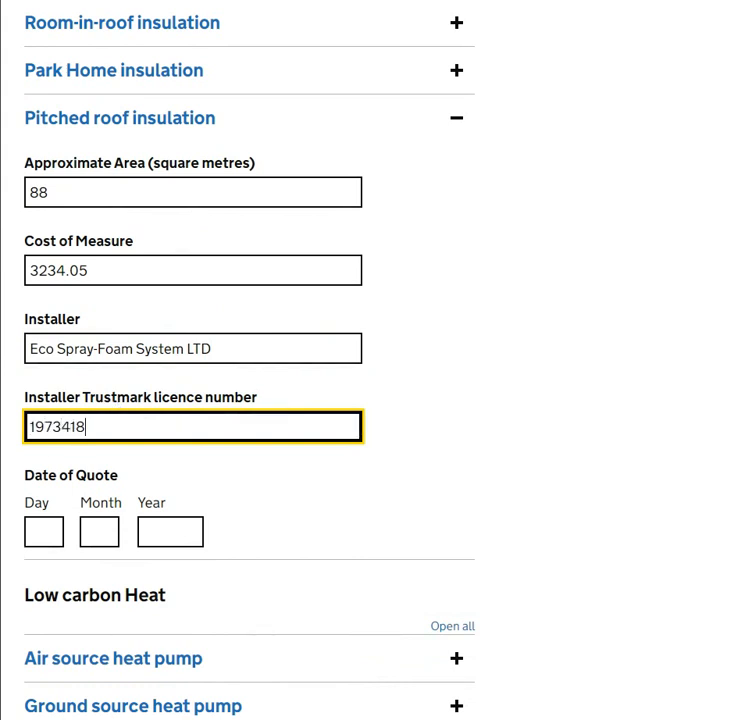
Fill in the pitched roof quote date as 01/02/2021
click(556, 719)
click(514, 697)
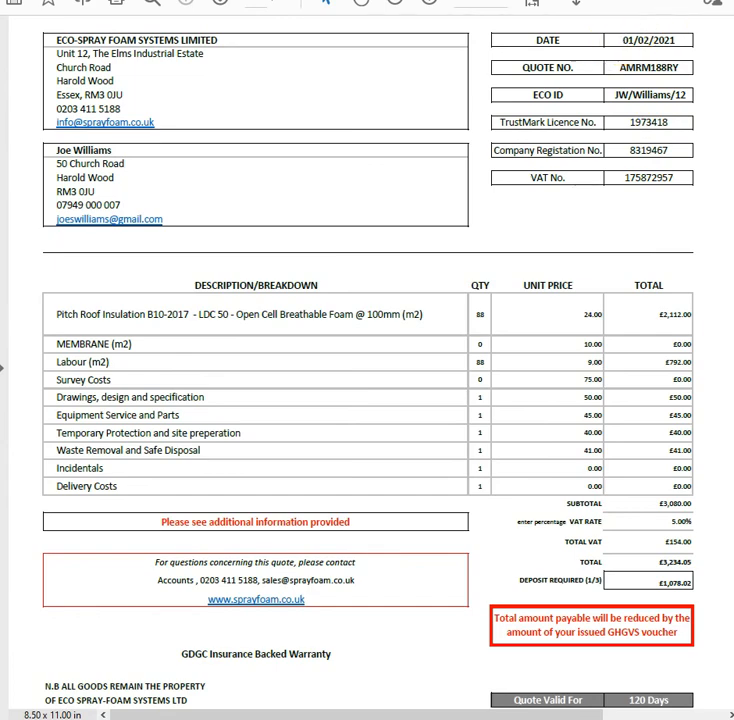
key(alt+Tab)
click(38, 530)
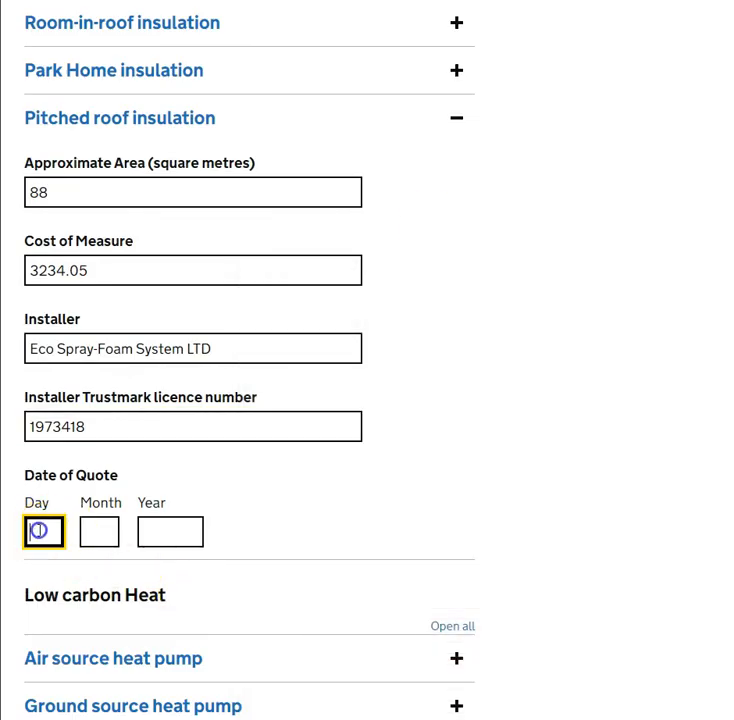
key(Tab)
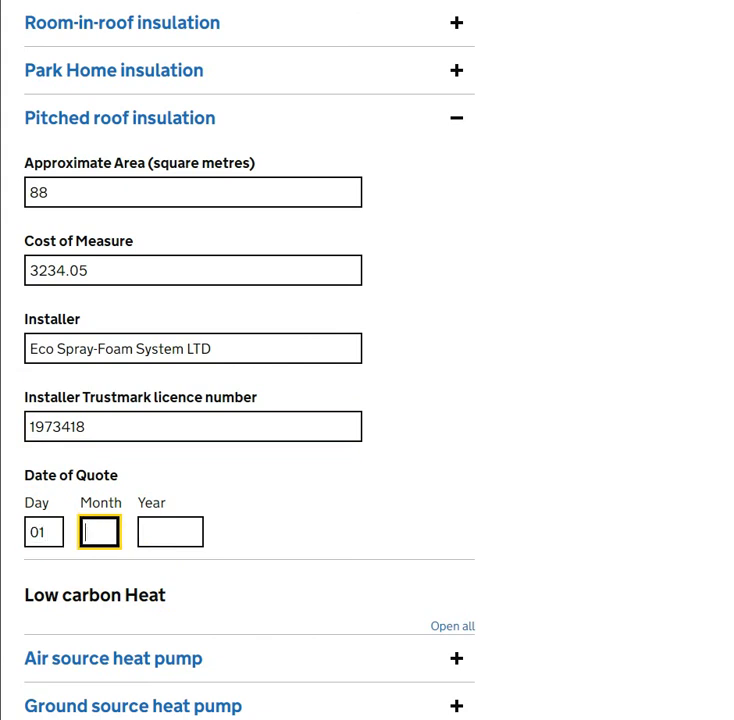
key(Tab)
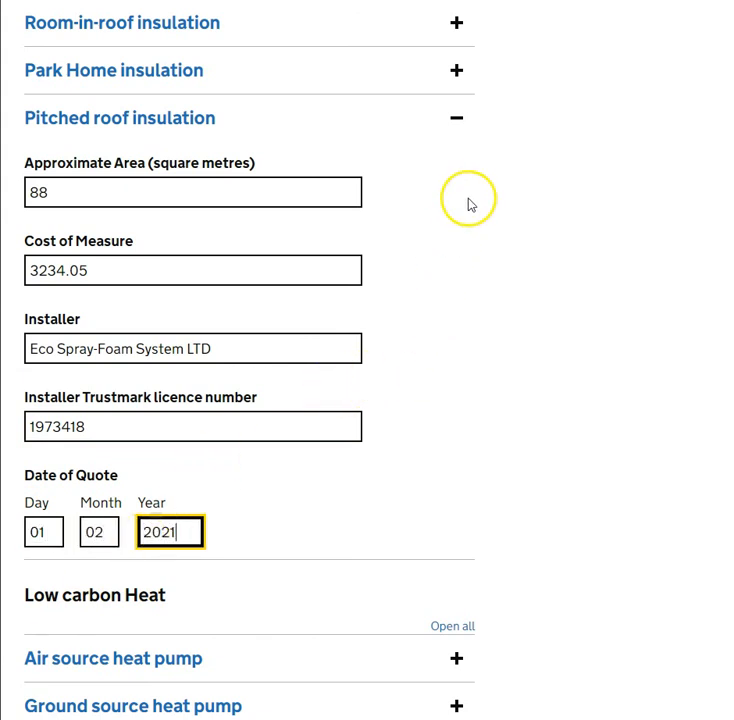
Attach the Eco Spray-Foam Systems Pitched Roof Quote PDF as the Primary Installer Quote
scroll(470, 208, down, 5)
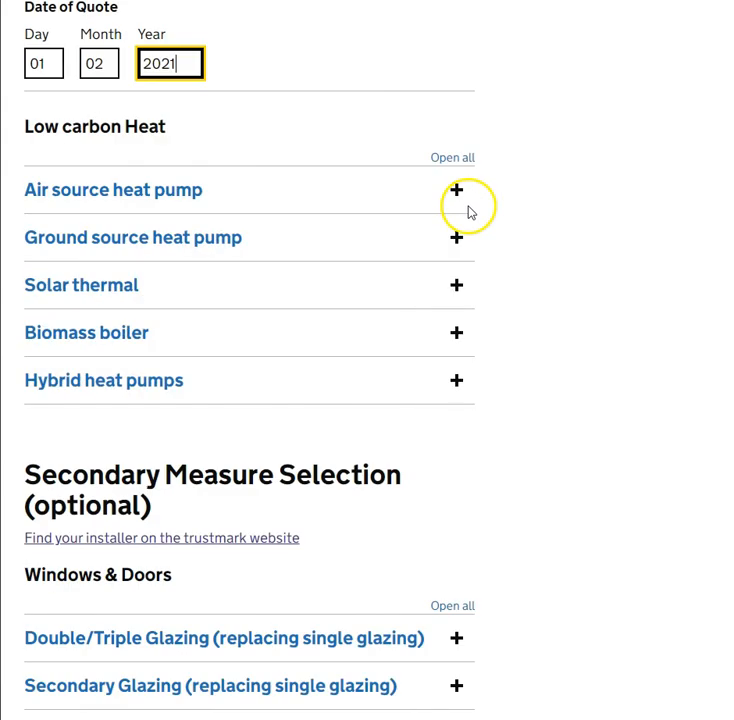
scroll(470, 215, down, 10)
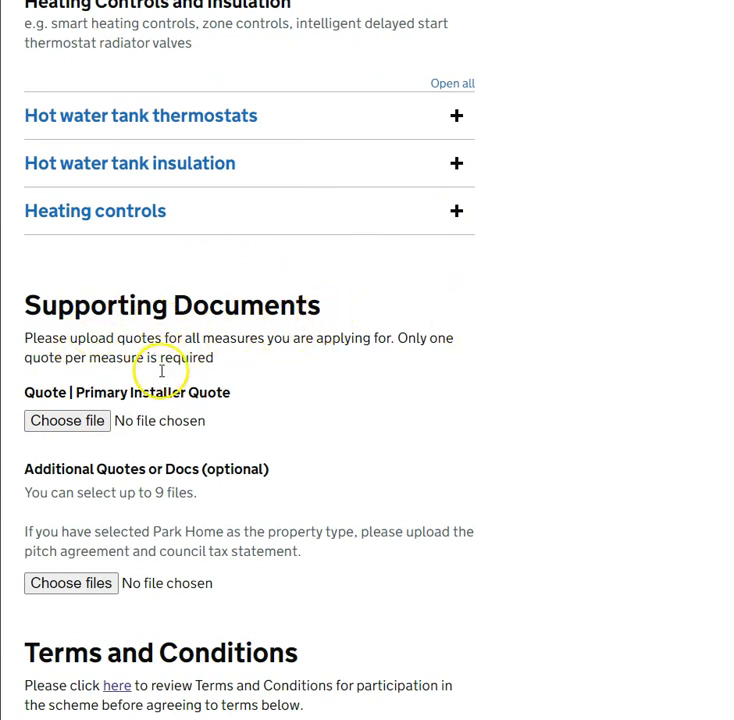
click(68, 424)
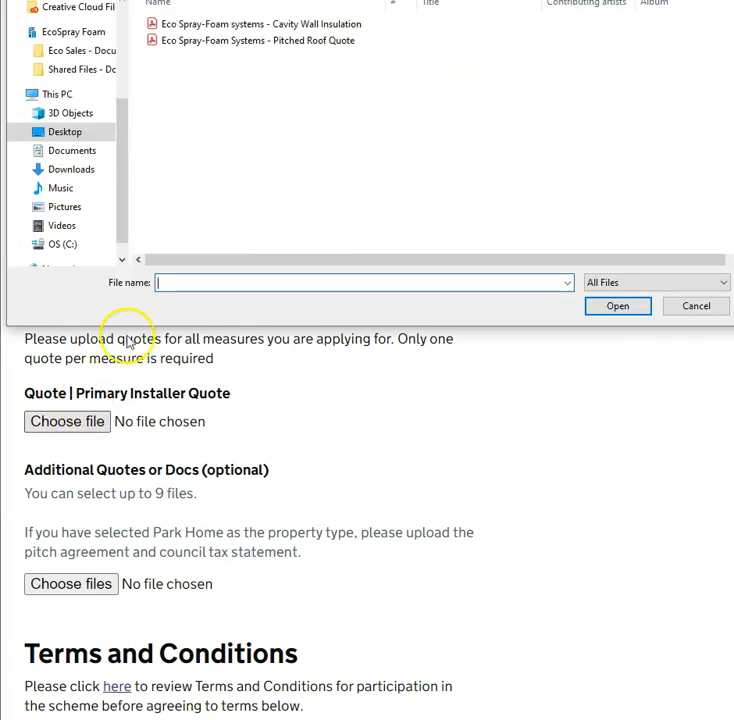
double_click(292, 42)
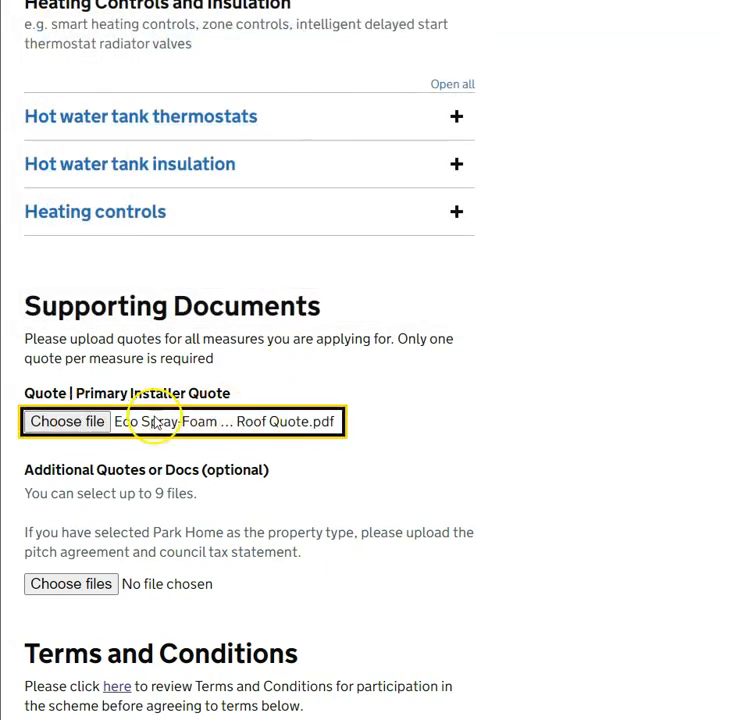
scroll(222, 440, down, 1)
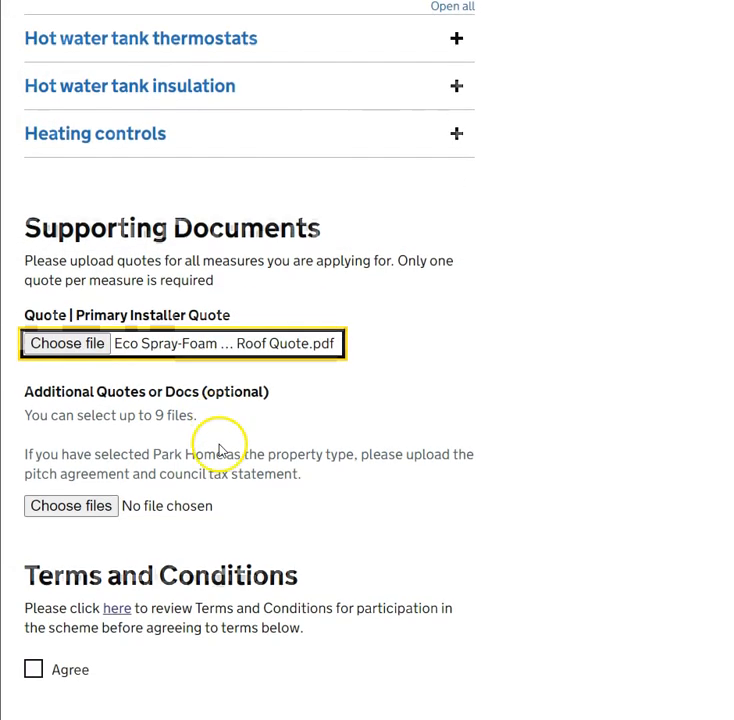
scroll(150, 480, up, 1)
click(85, 594)
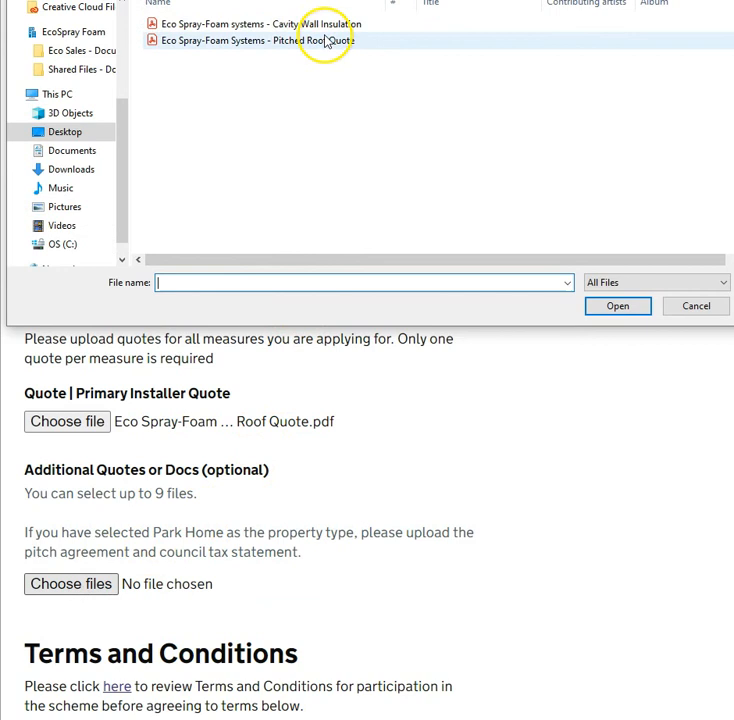
Attach the Eco Spray-Foam Systems Cavity Wall Insulation PDF under Additional Quotes or Docs
click(251, 26)
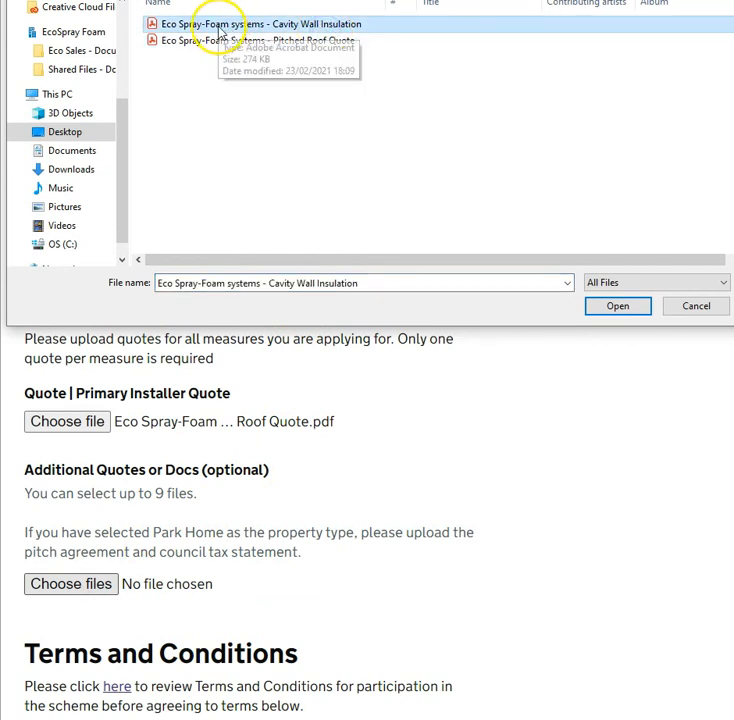
double_click(218, 28)
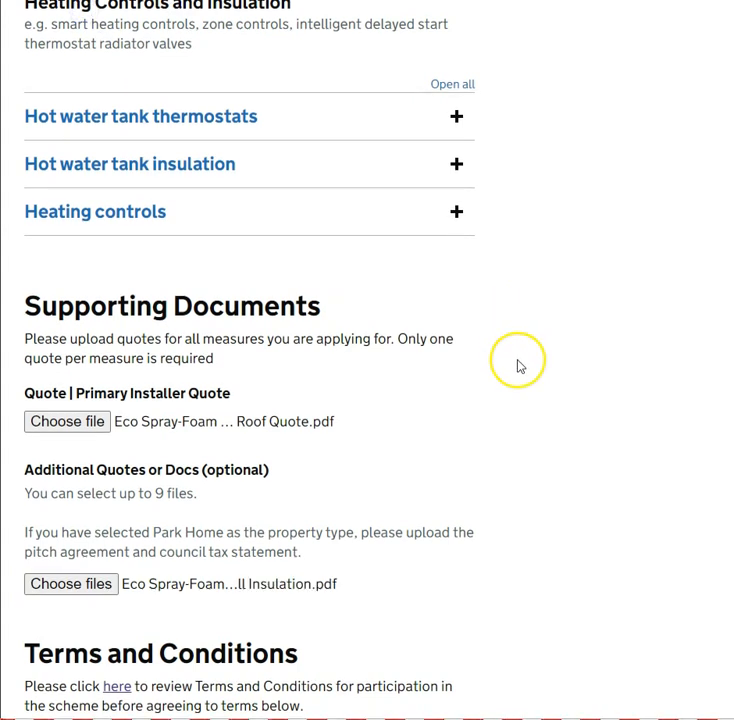
scroll(518, 364, down, 2)
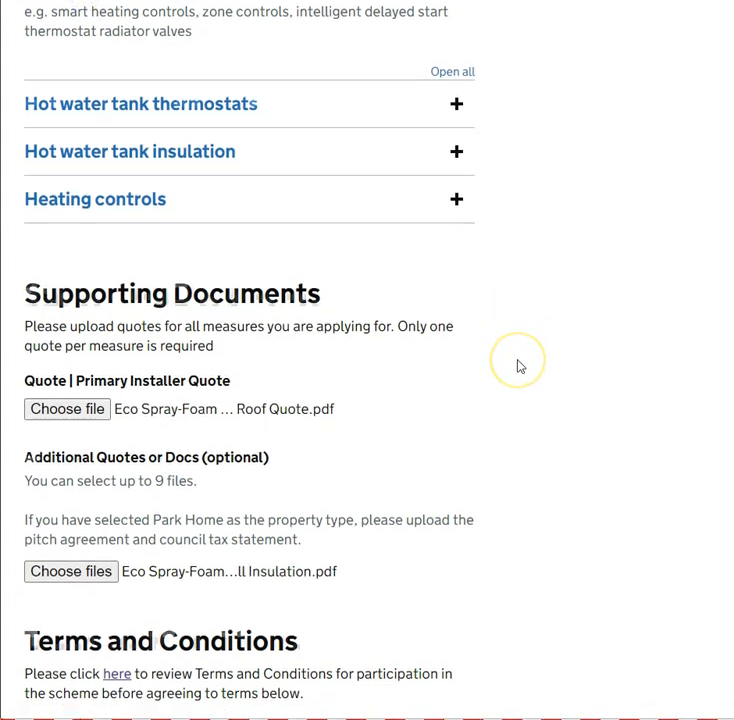
scroll(518, 366, down, 2)
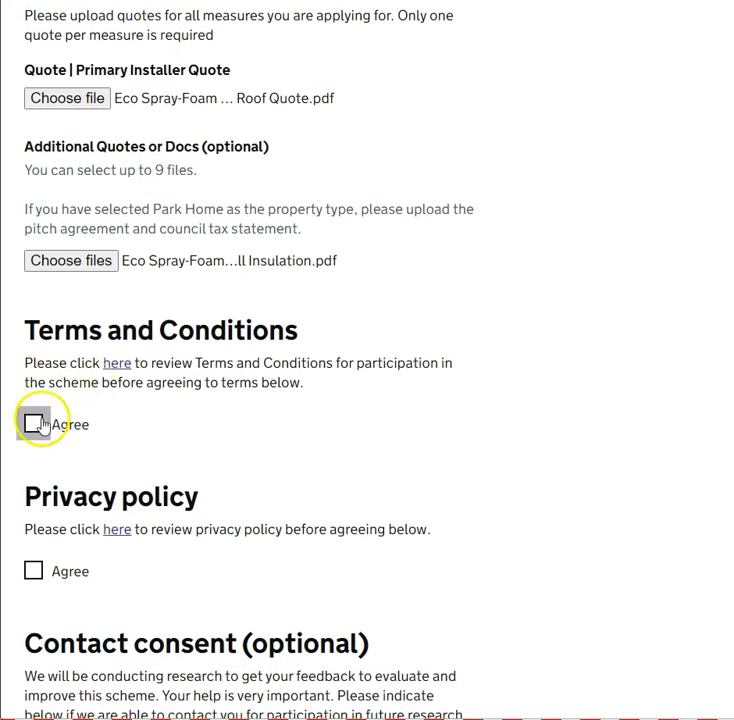
Tick Agree under both Terms and Conditions and Privacy policy
click(34, 425)
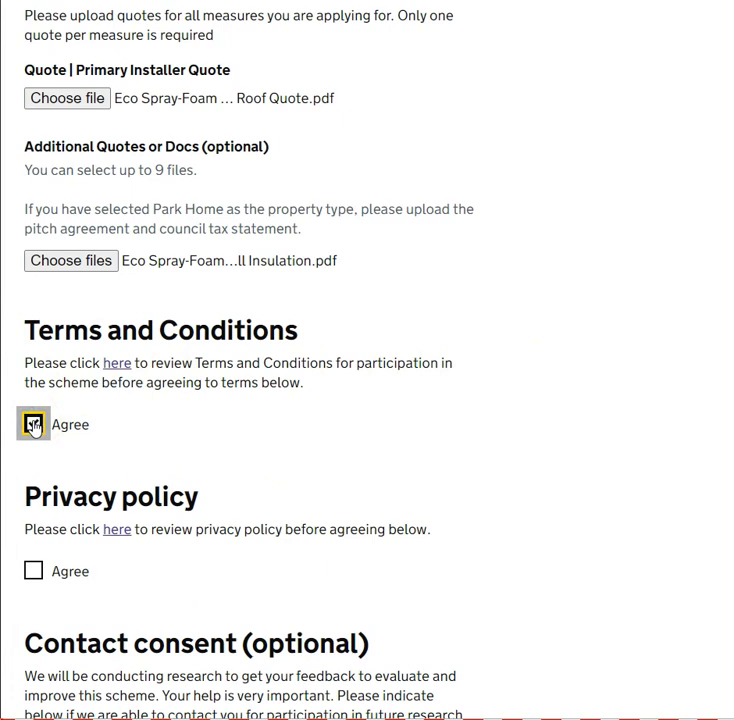
scroll(34, 425, down, 2)
click(34, 432)
scroll(33, 425, down, 1)
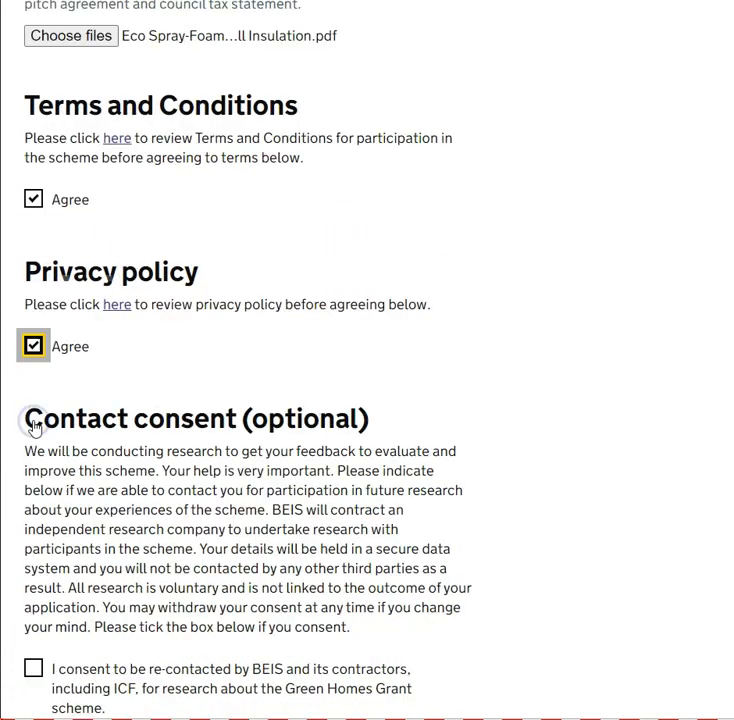
scroll(33, 425, down, 3)
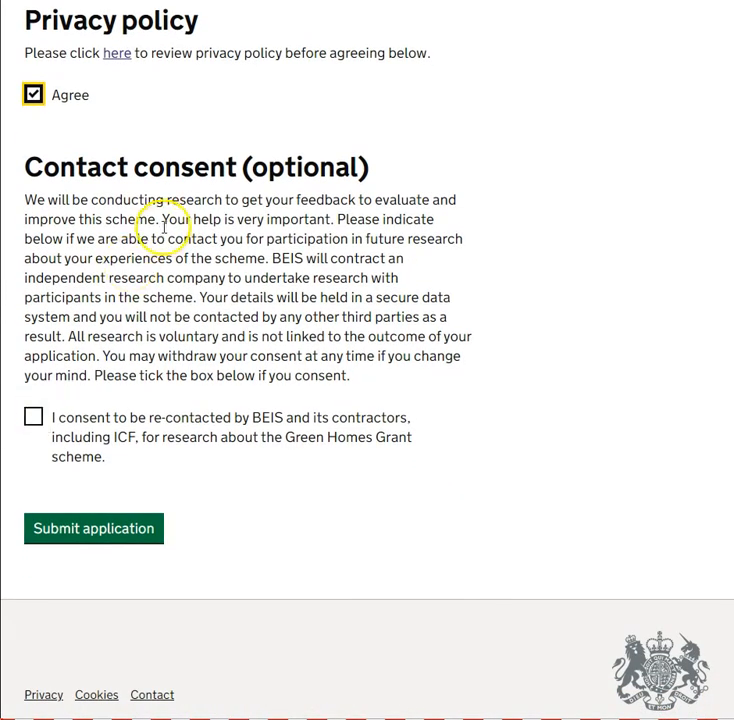